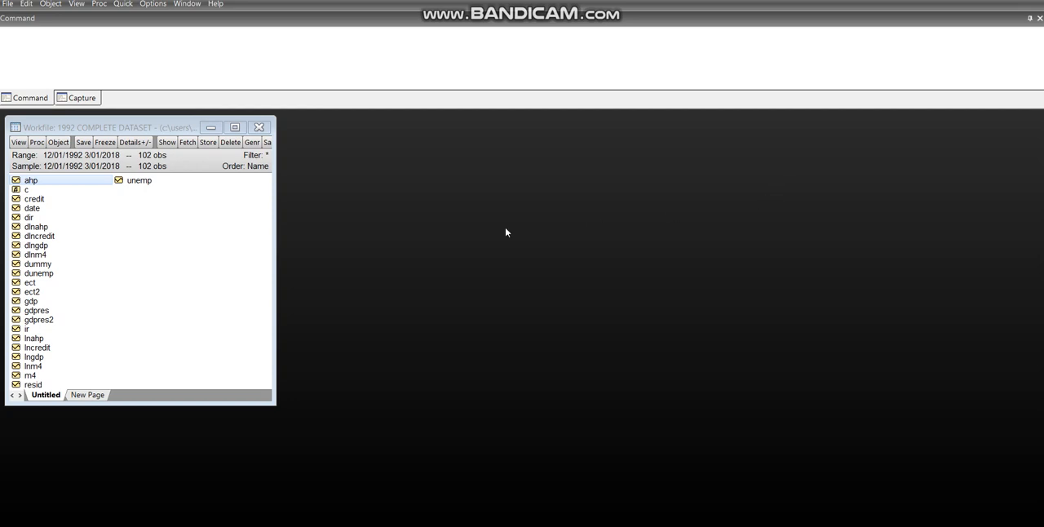
{"action": "left_click", "coordinate": [205, 257]}
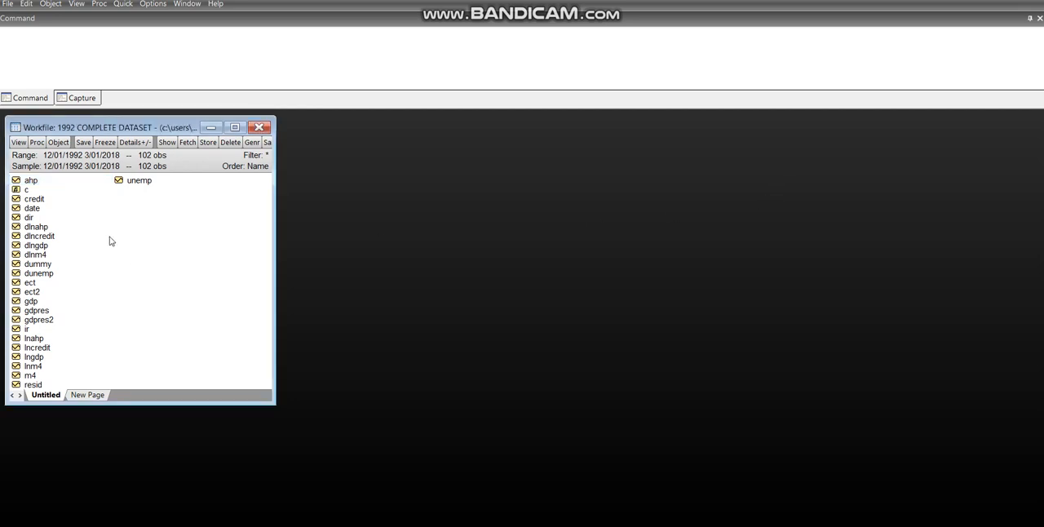
{"action": "left_click", "coordinate": [36, 183]}
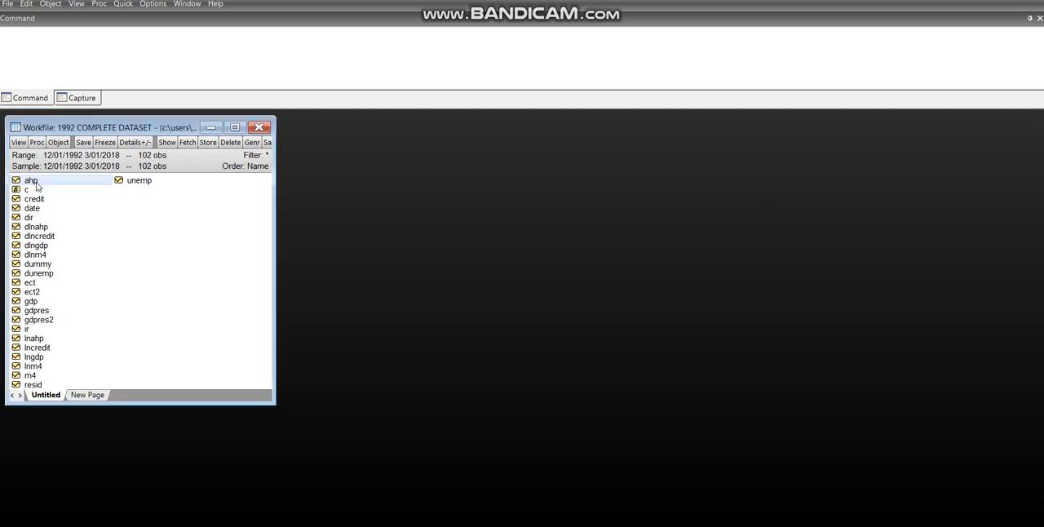
{"action": "left_click", "coordinate": [184, 238]}
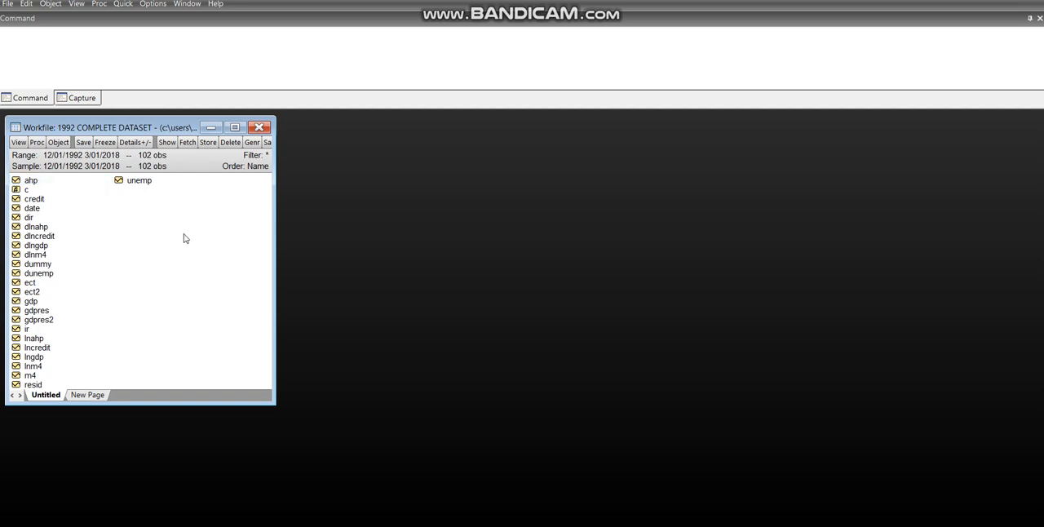
Open the ahp series and place its window beside the workfile
{"action": "left_click", "coordinate": [42, 183]}
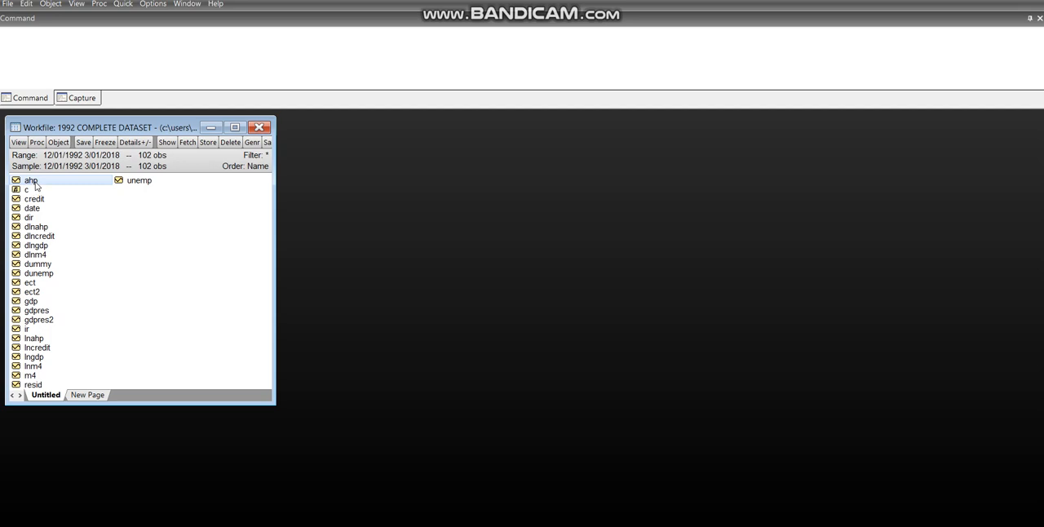
{"action": "right_click", "coordinate": [36, 186]}
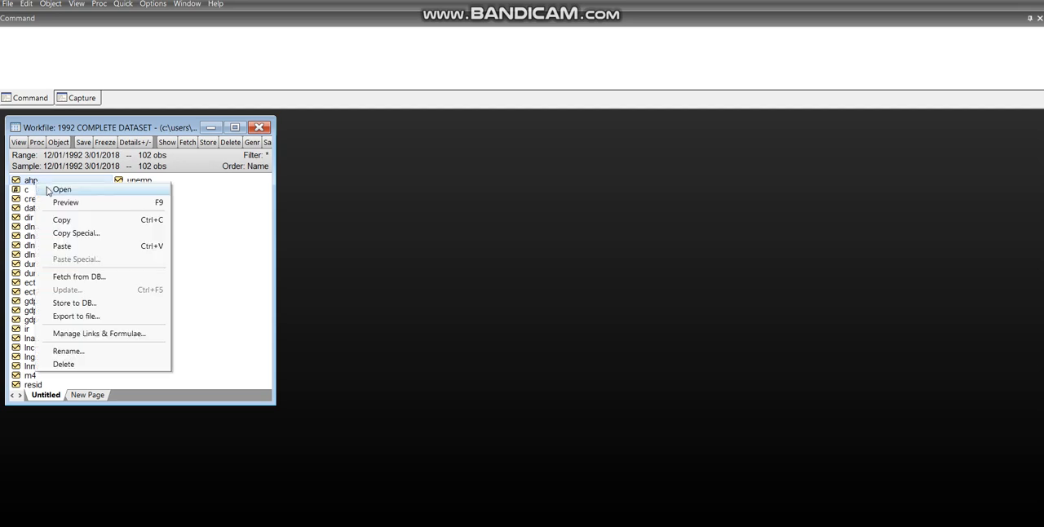
{"action": "left_click", "coordinate": [47, 189]}
{"action": "left_click_drag", "start_coordinate": [184, 227], "coordinate": [390, 135]}
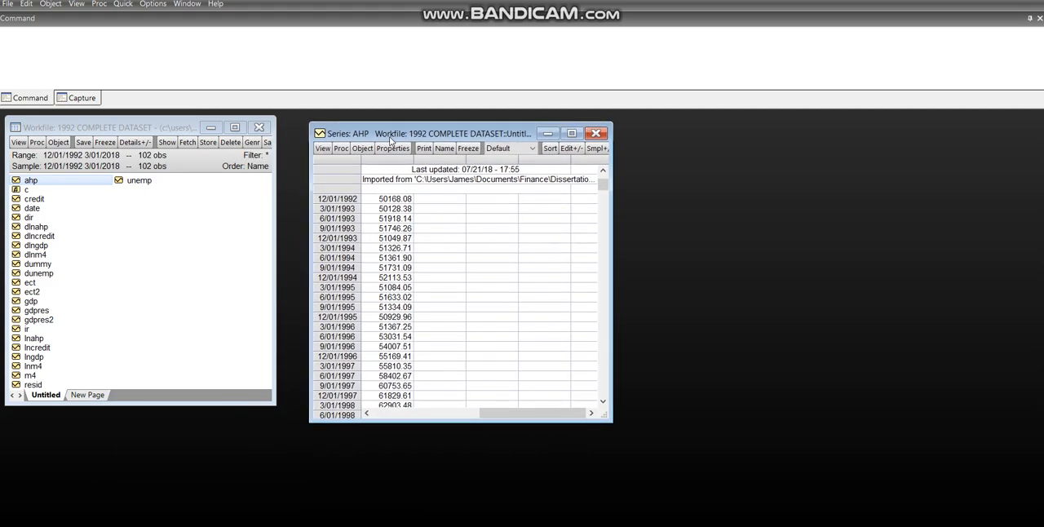
Plot ahp as a basic Line & Symbol graph of raw data, enlarge it for inspection, and close the series window
{"action": "left_click", "coordinate": [323, 148]}
{"action": "left_click", "coordinate": [343, 175]}
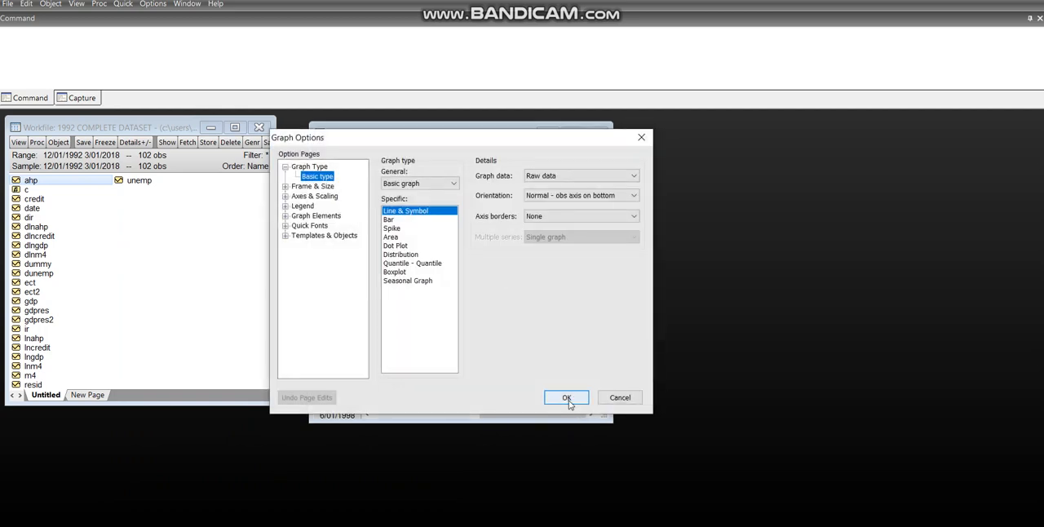
{"action": "left_click", "coordinate": [565, 397]}
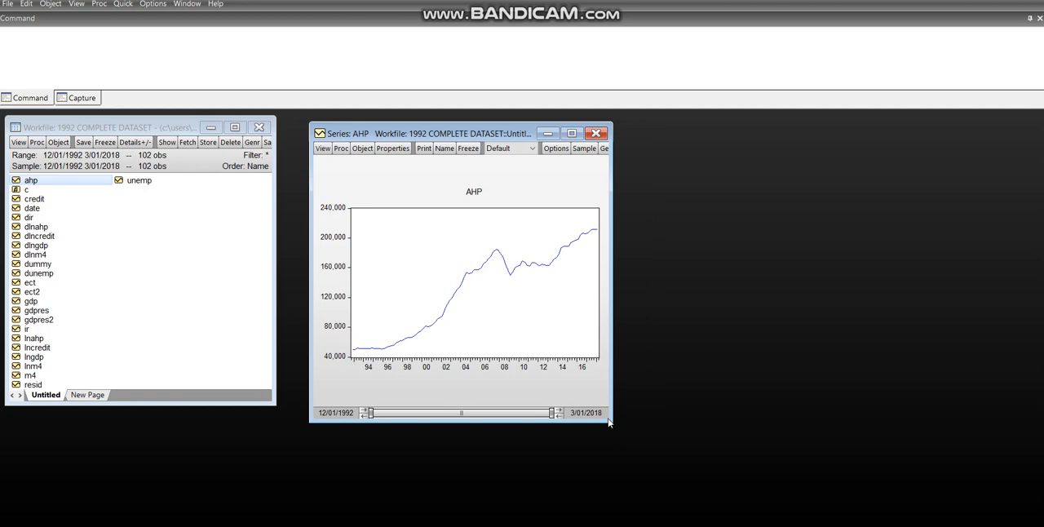
{"action": "left_click_drag", "start_coordinate": [608, 417], "coordinate": [846, 504]}
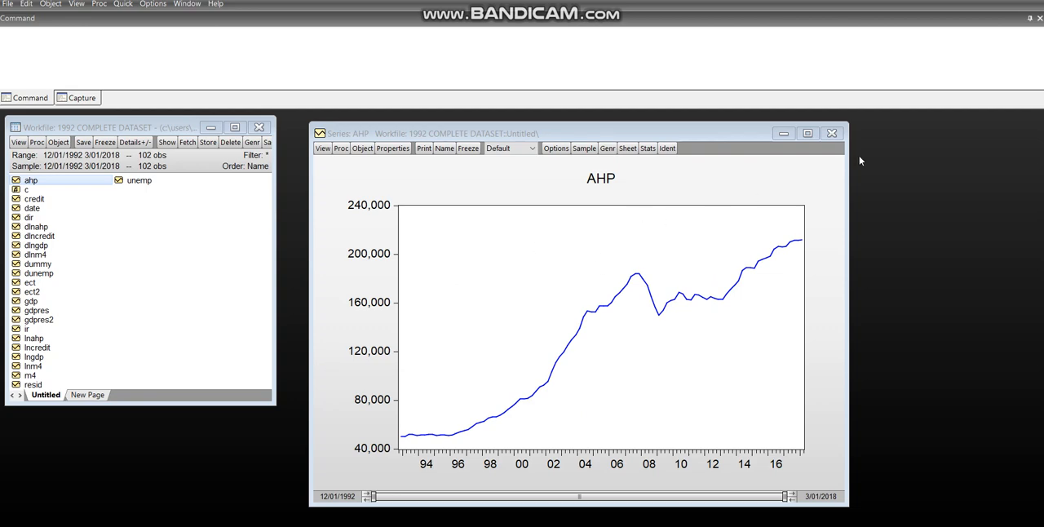
{"action": "left_click", "coordinate": [829, 137]}
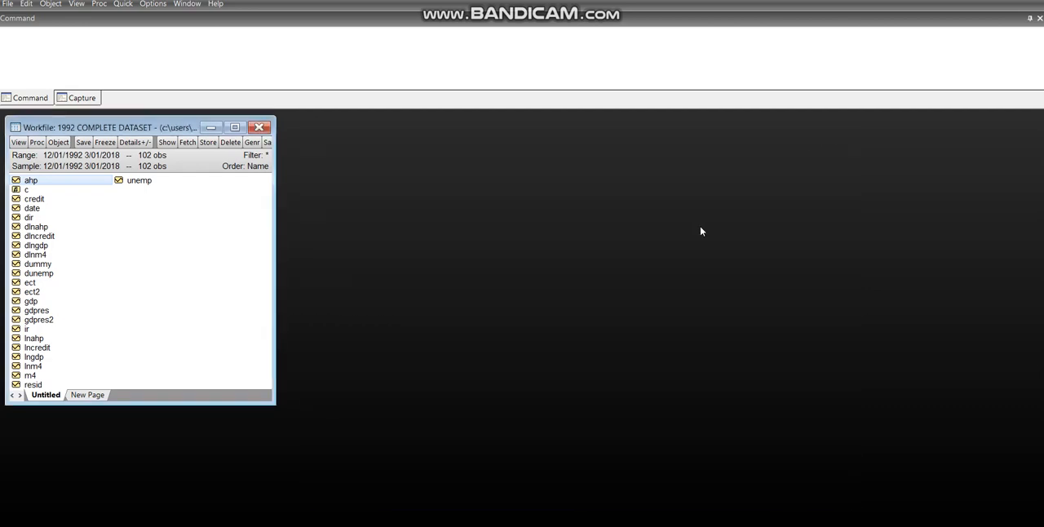
Generate a new series with the equation lnahp2 = log(ahp) over the sample 12/01/1992 3/01/2018
{"action": "left_click", "coordinate": [122, 6]}
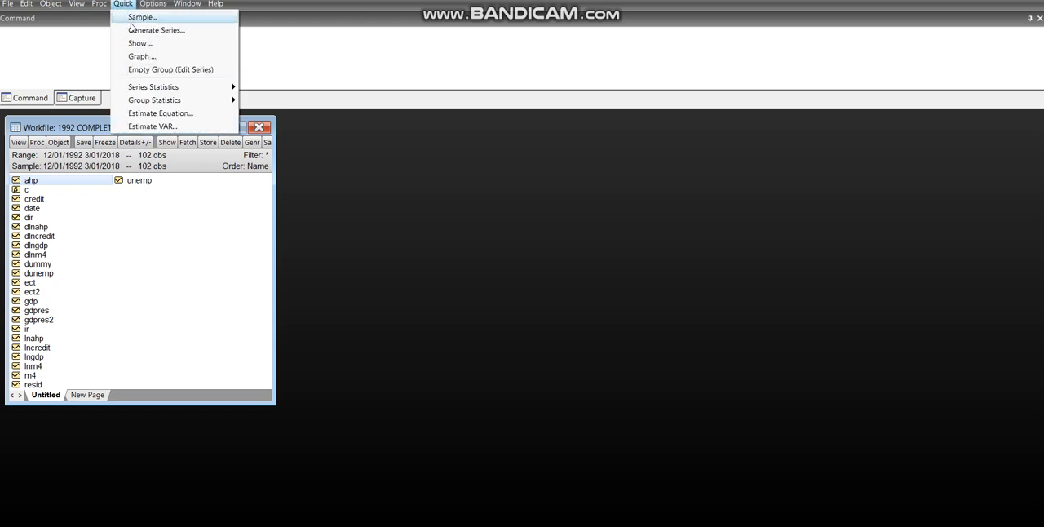
{"action": "left_click", "coordinate": [135, 32]}
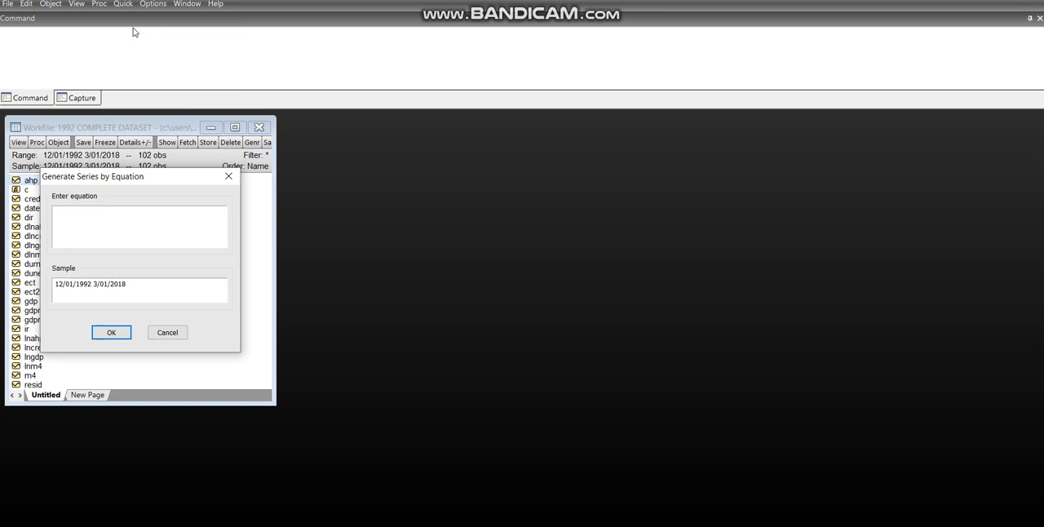
{"action": "left_click_drag", "start_coordinate": [117, 183], "coordinate": [358, 189]}
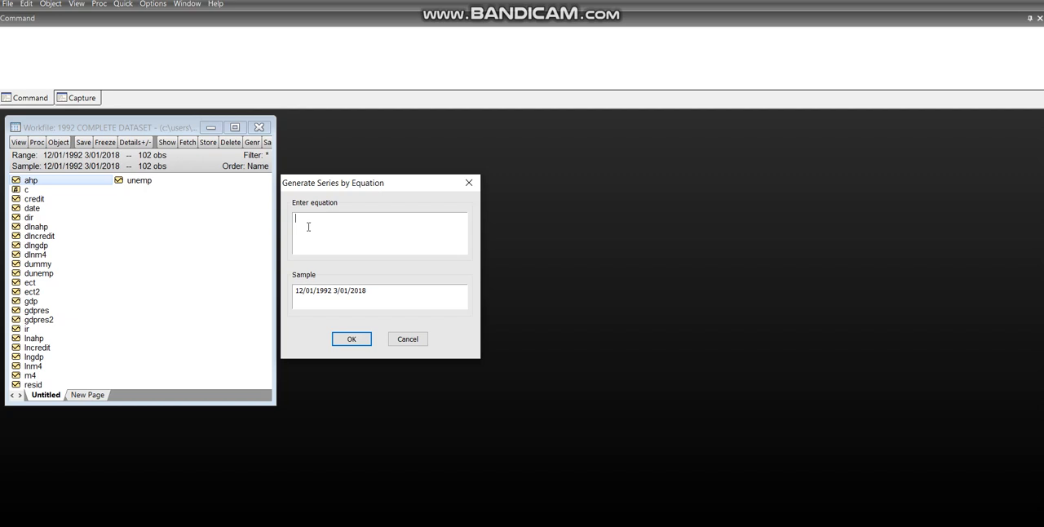
{"action": "type", "text": "lnahp2"}
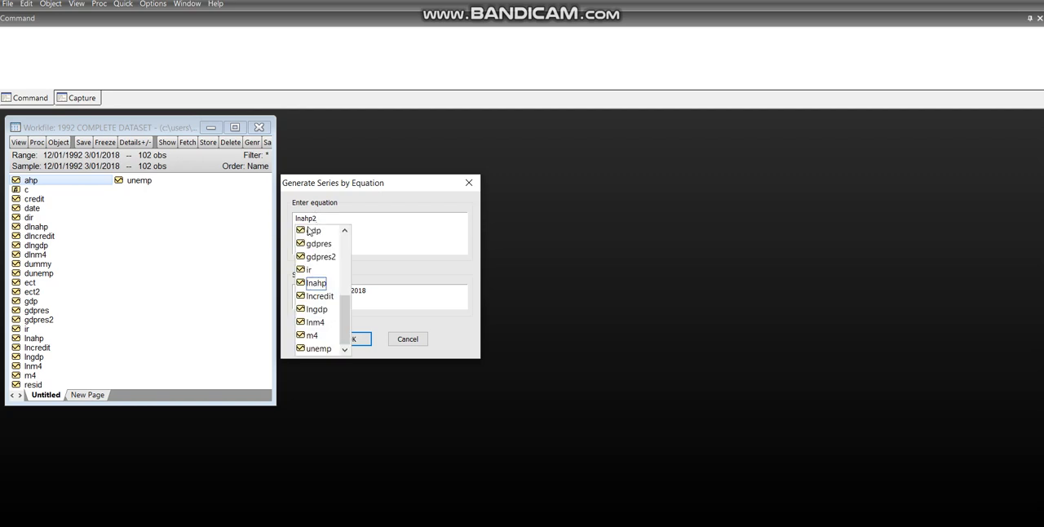
{"action": "type", "text": " = log"}
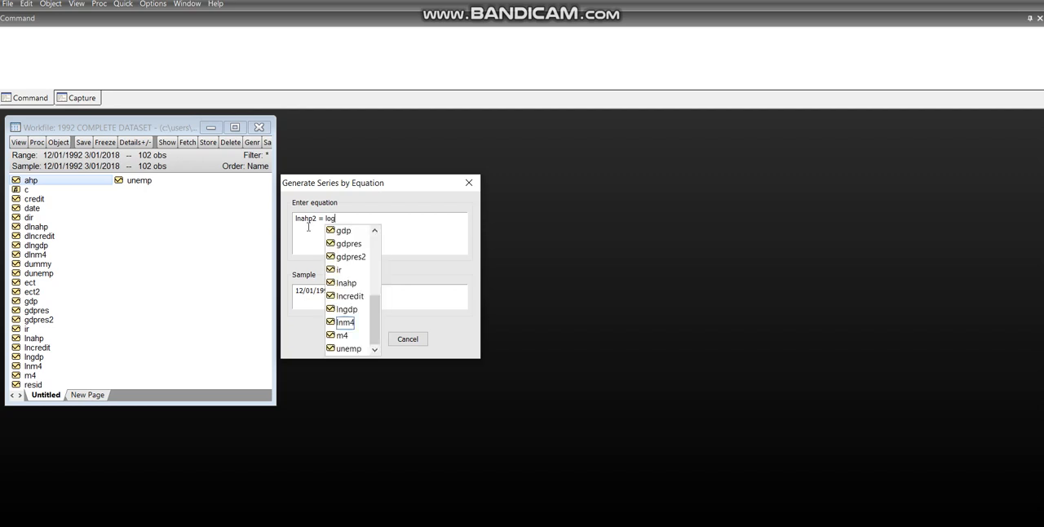
{"action": "type", "text": "(ahp"}
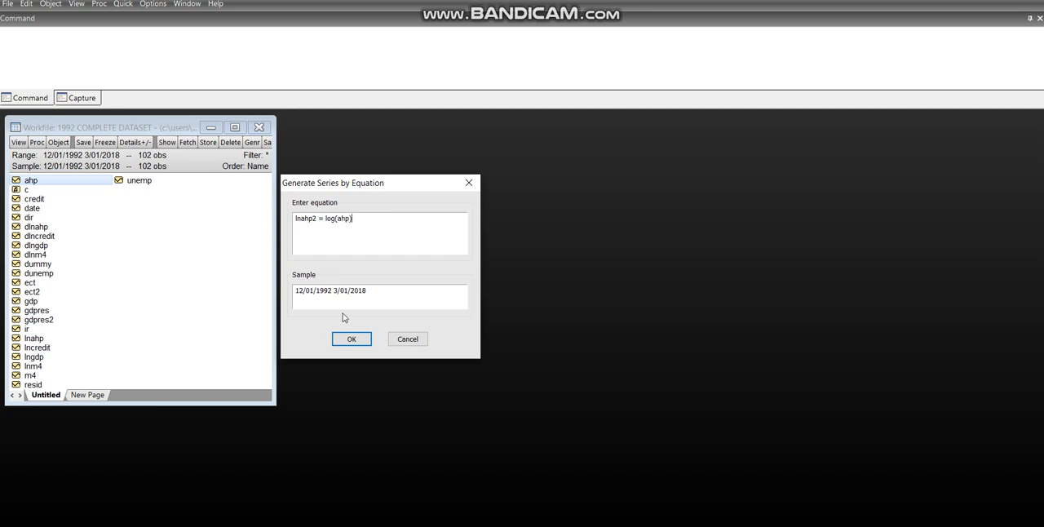
{"action": "left_click", "coordinate": [350, 340]}
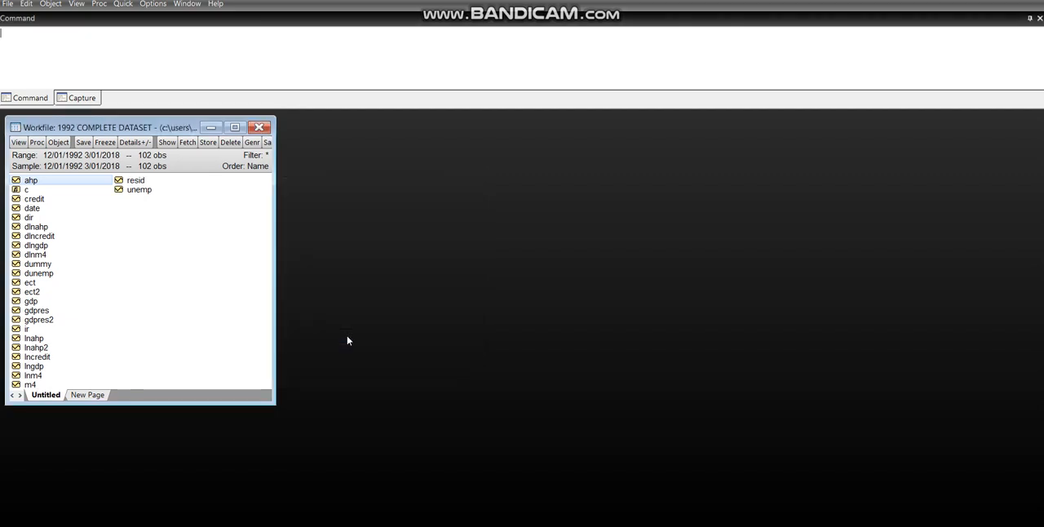
Open the lnahp and lnahp2 series, moving the lnahp2 window clear of the lnahp graph
{"action": "right_click", "coordinate": [36, 341]}
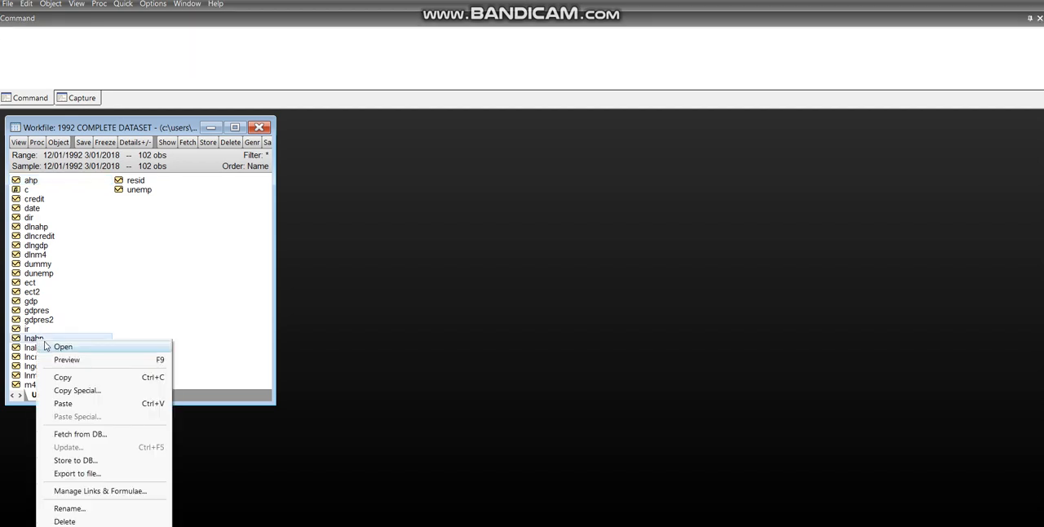
{"action": "left_click", "coordinate": [47, 346]}
{"action": "right_click", "coordinate": [36, 349]}
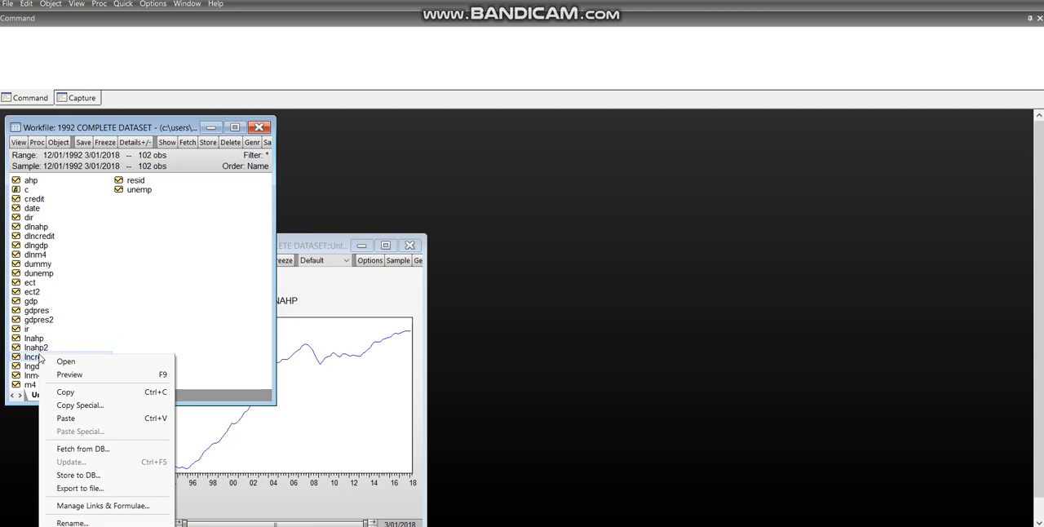
{"action": "left_click", "coordinate": [36, 349]}
{"action": "right_click", "coordinate": [34, 349]}
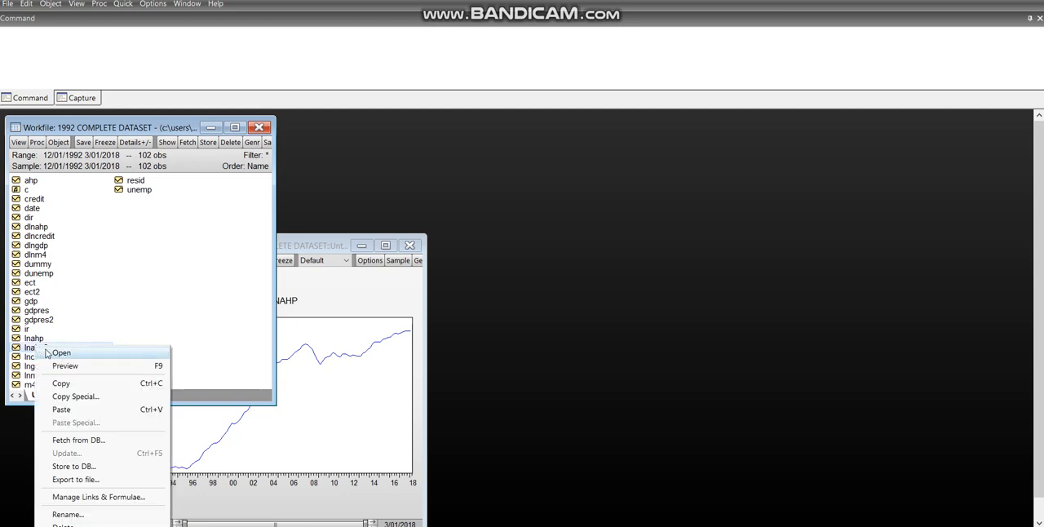
{"action": "left_click", "coordinate": [49, 353]}
{"action": "left_click_drag", "start_coordinate": [300, 270], "coordinate": [601, 173]}
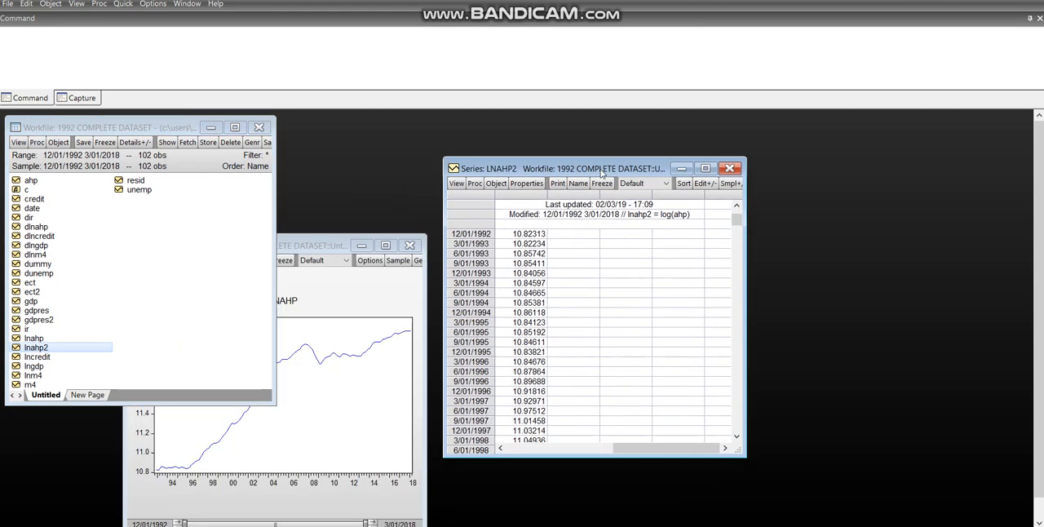
Plot lnahp2 as a basic Line & Symbol graph of raw data and arrange it side by side with the lnahp graph
{"action": "left_click", "coordinate": [457, 183]}
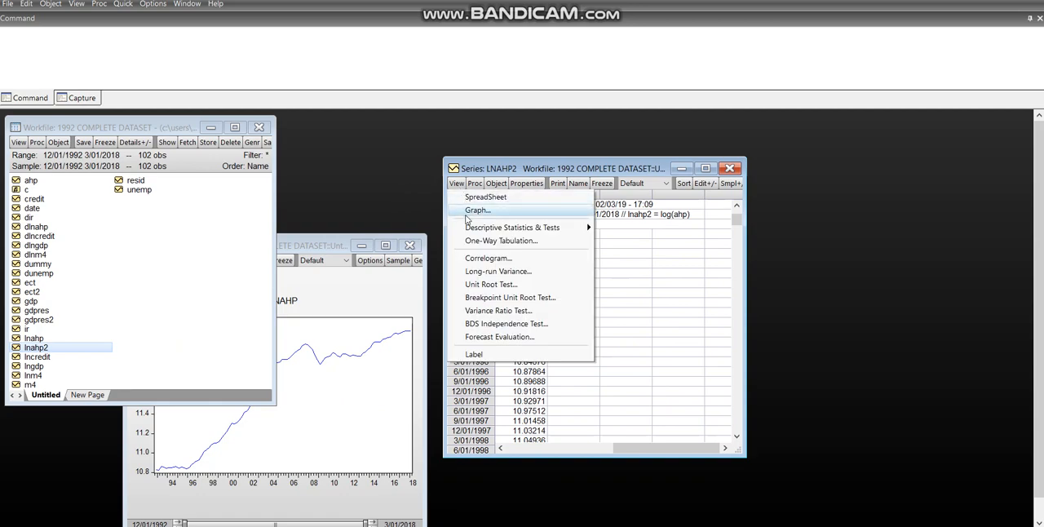
{"action": "left_click", "coordinate": [467, 210]}
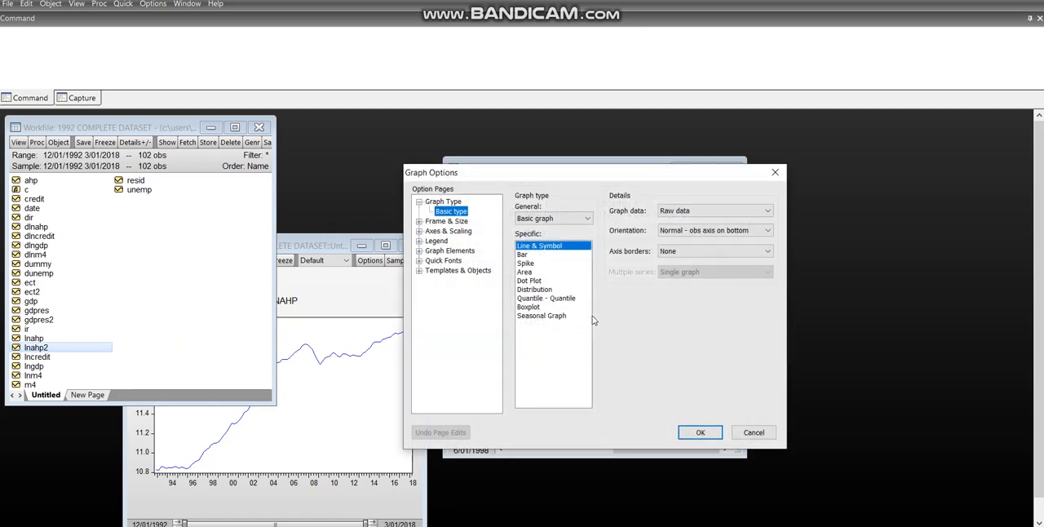
{"action": "left_click", "coordinate": [698, 435]}
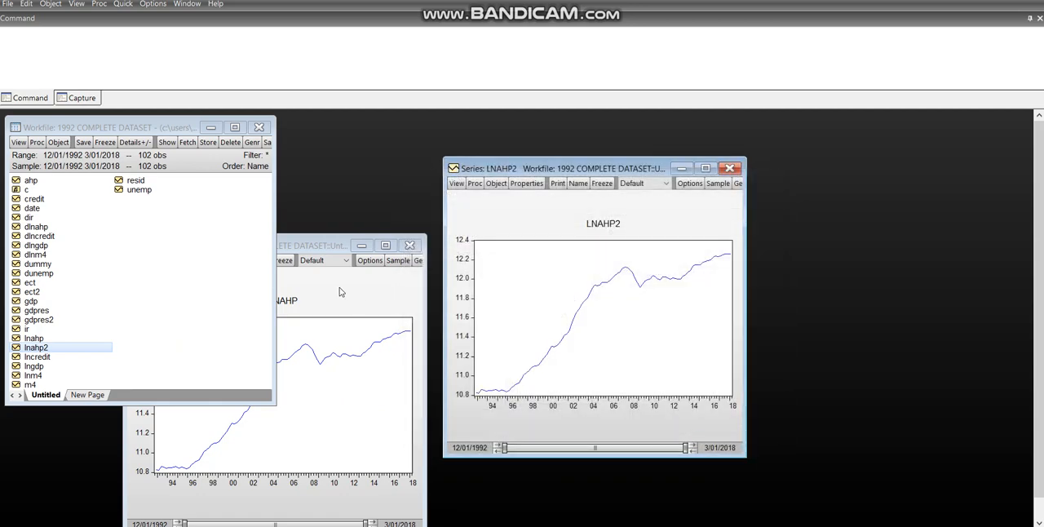
{"action": "left_click", "coordinate": [302, 249]}
{"action": "left_click_drag", "start_coordinate": [616, 163], "coordinate": [763, 170]}
{"action": "left_click_drag", "start_coordinate": [279, 246], "coordinate": [409, 161]}
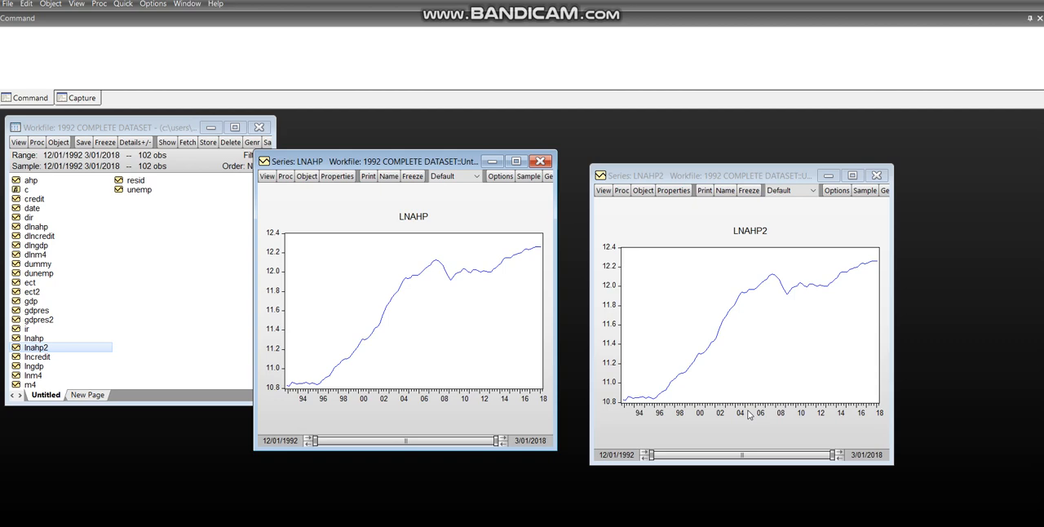
Close the lnahp2 graph and enlarge the lnahp graph window for inspection
{"action": "left_click", "coordinate": [879, 175]}
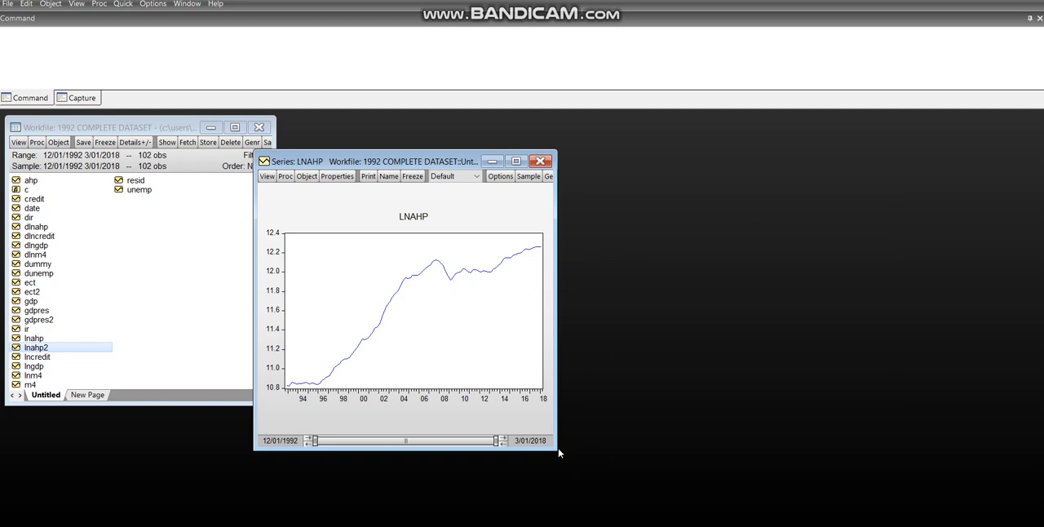
{"action": "left_click_drag", "start_coordinate": [559, 450], "coordinate": [665, 485]}
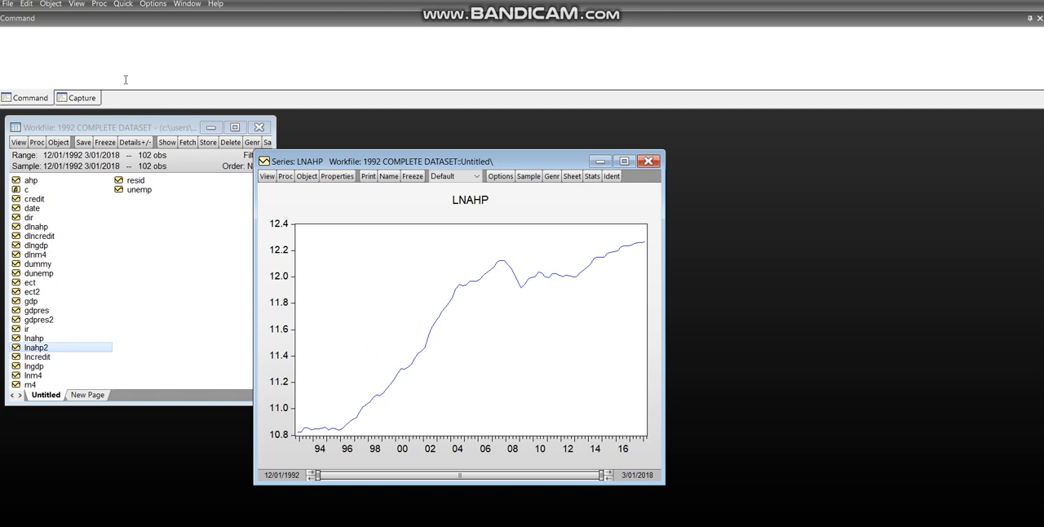
Generate a new series with the equation dlnahp2 = d(log(ahp)) over the sample 12/01/1992 3/01/2018
{"action": "left_click", "coordinate": [121, 7]}
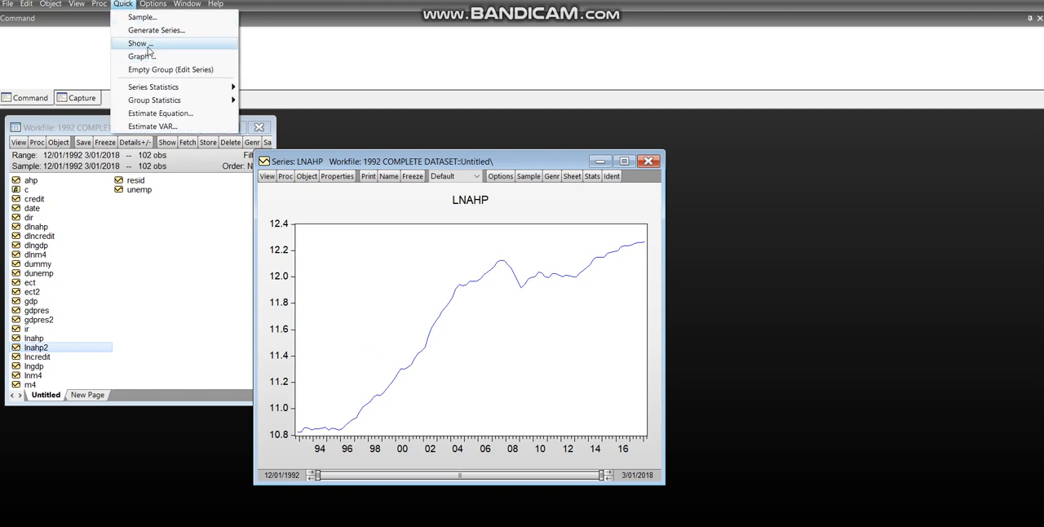
{"action": "left_click", "coordinate": [146, 31]}
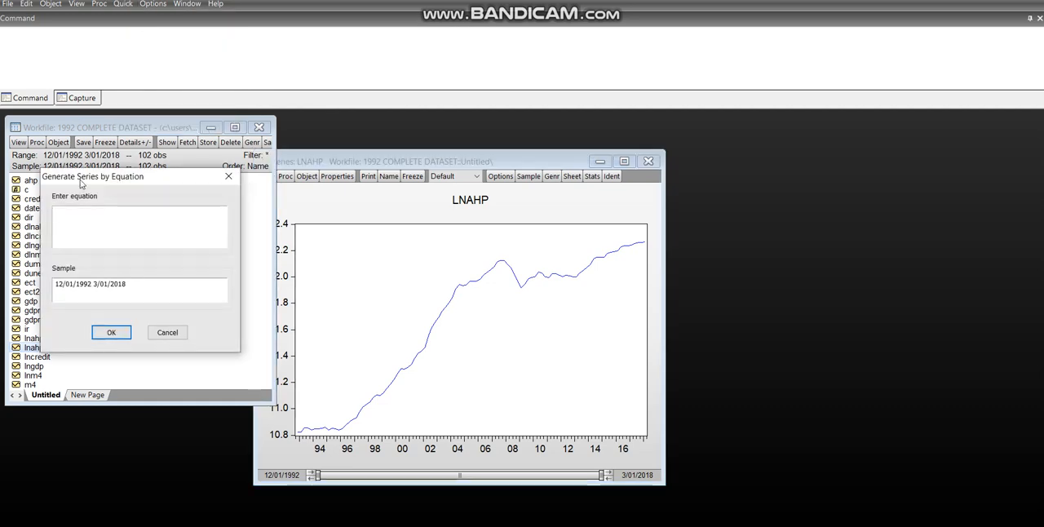
{"action": "left_click_drag", "start_coordinate": [90, 181], "coordinate": [225, 179]}
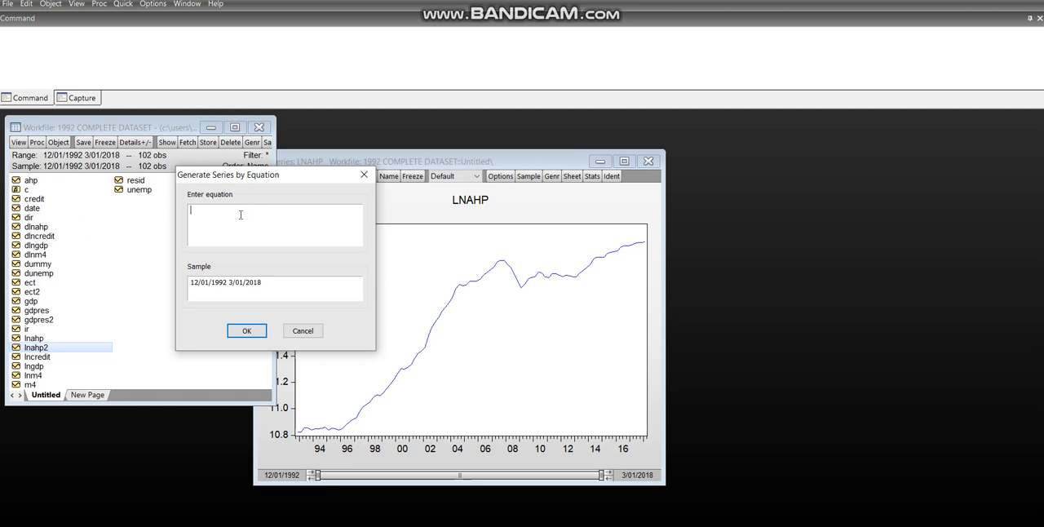
{"action": "type", "text": "dlnahp2"}
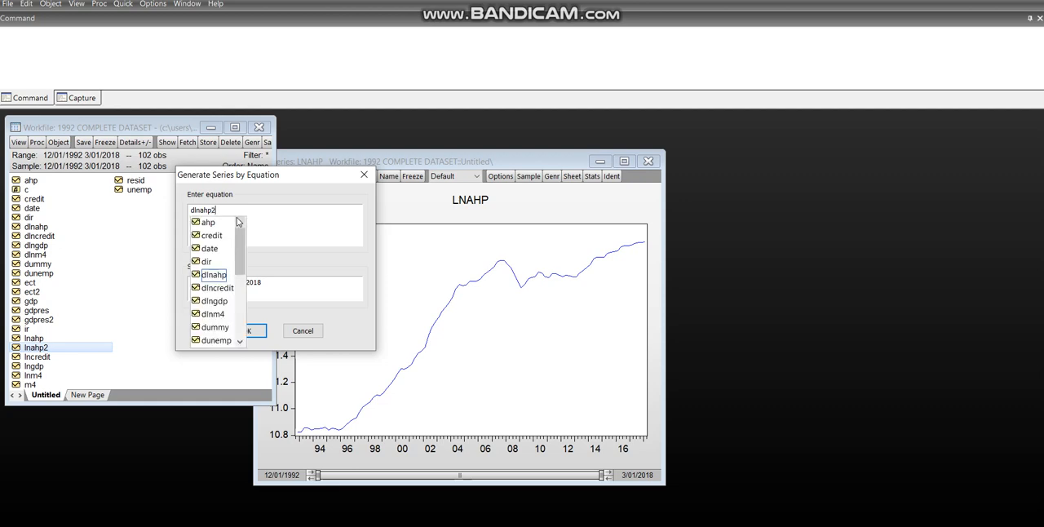
{"action": "type", "text": " = date("}
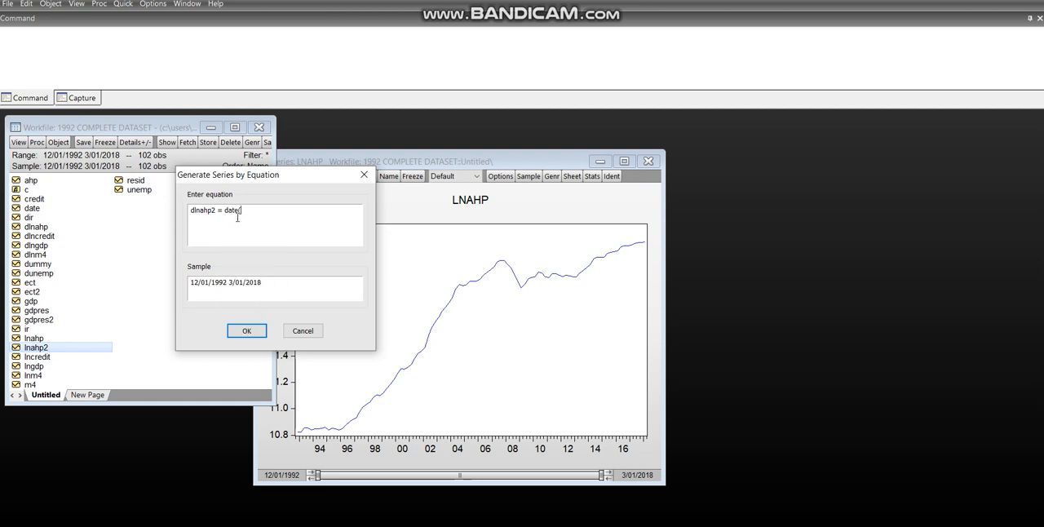
{"action": "key", "text": "BackSpace"}
{"action": "key", "text": "BackSpace"}
{"action": "key", "text": "BackSpace"}
{"action": "type", "text": "log"}
{"action": "type", "text": "("}
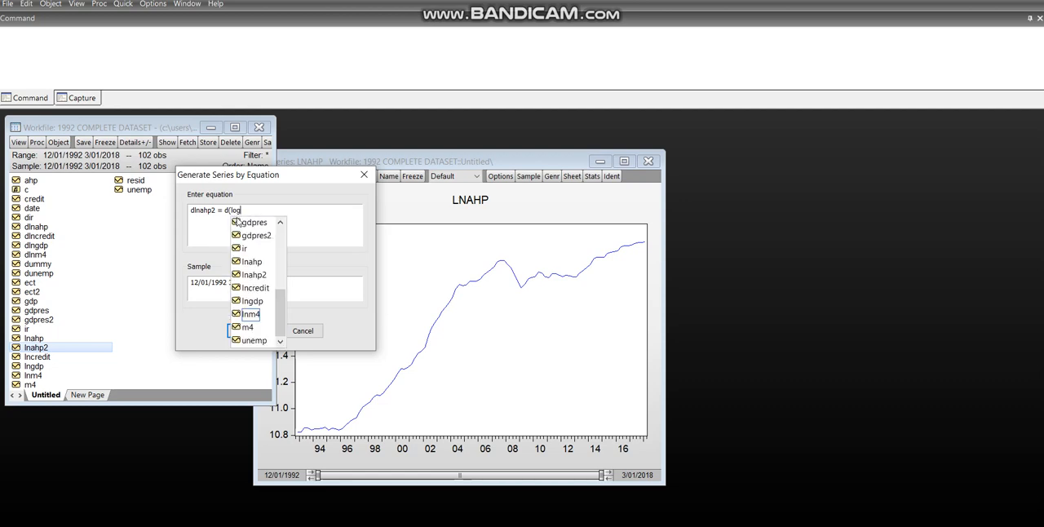
{"action": "type", "text": "ahp"}
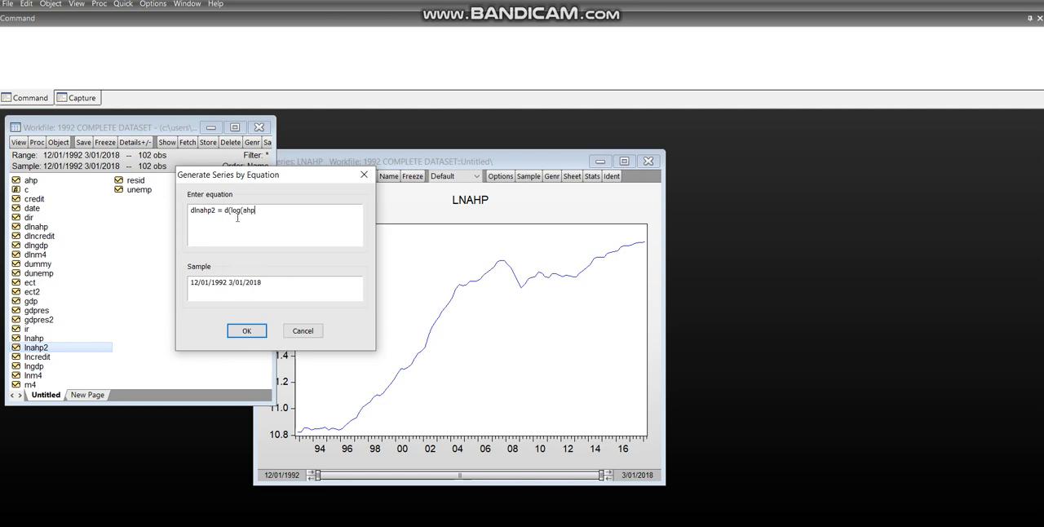
{"action": "type", "text": "))"}
{"action": "left_click", "coordinate": [247, 332]}
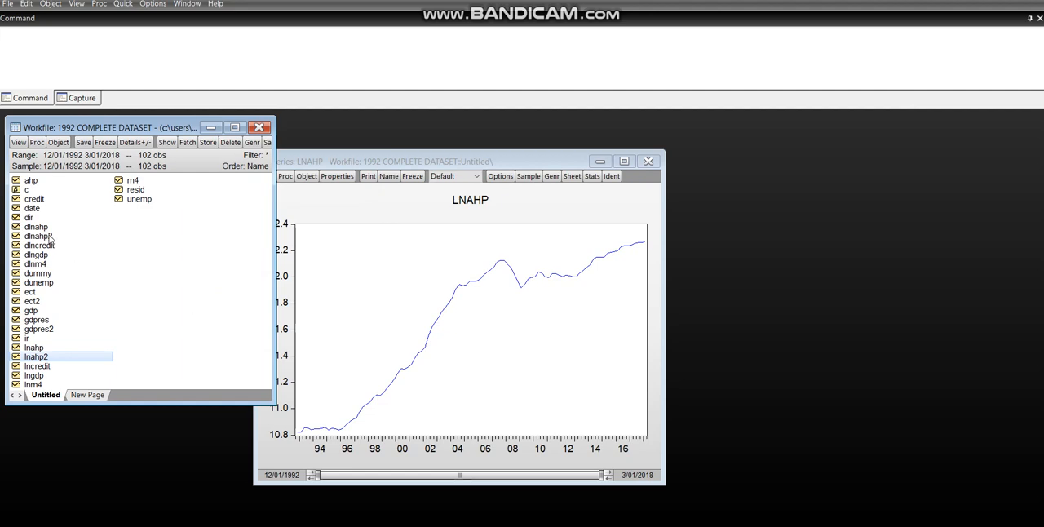
Close the lnahp graph and open the dlnahp series from the workfile
{"action": "left_click", "coordinate": [649, 161]}
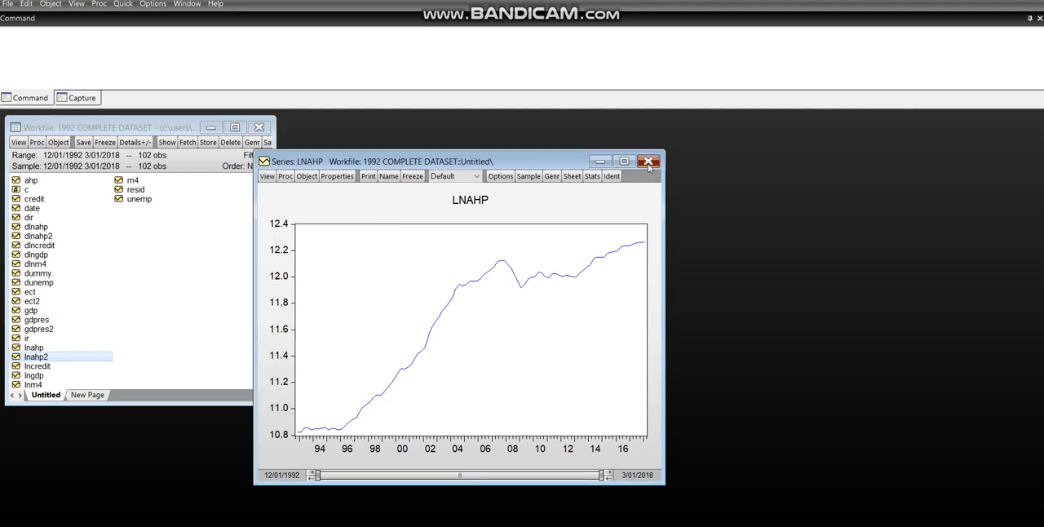
{"action": "left_click", "coordinate": [73, 237]}
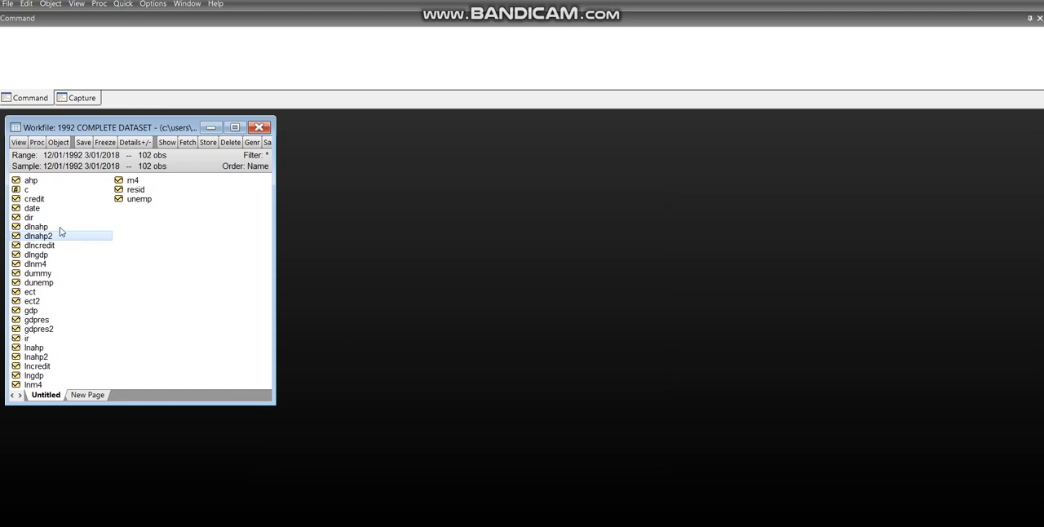
{"action": "left_click", "coordinate": [54, 229]}
{"action": "right_click", "coordinate": [53, 229]}
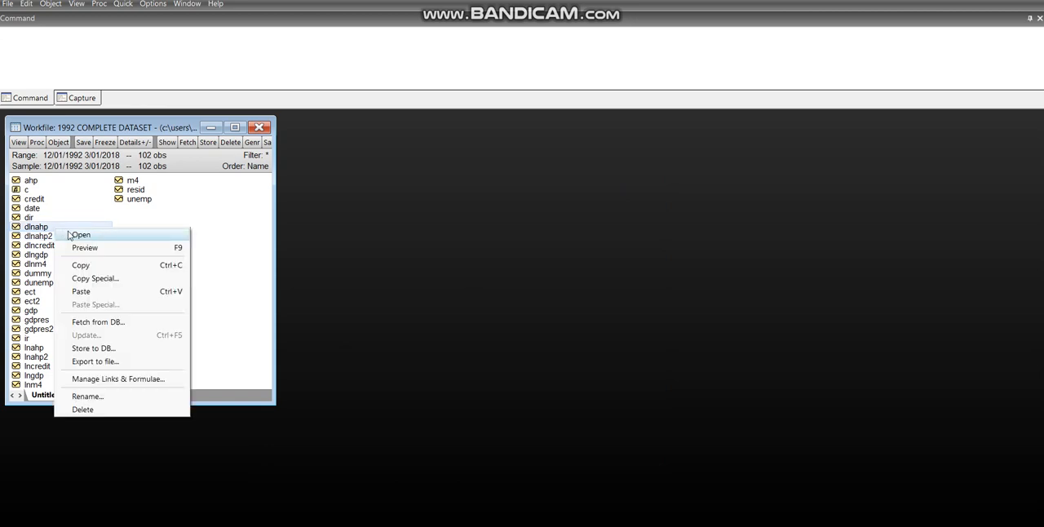
{"action": "left_click", "coordinate": [69, 235]}
Open the dlnahp2 series and arrange its window side by side with dlnahp, clear of the workfile
{"action": "right_click", "coordinate": [55, 236]}
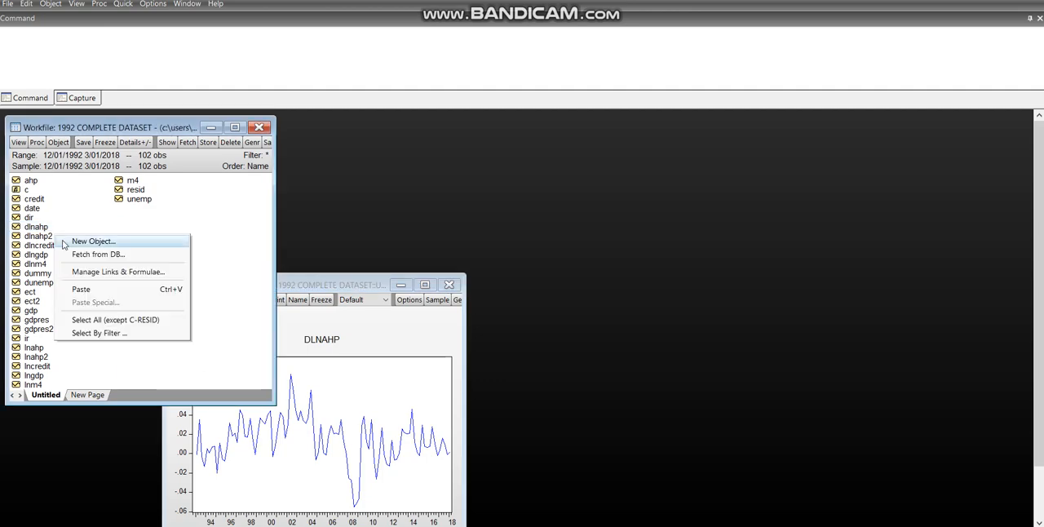
{"action": "left_click", "coordinate": [44, 242]}
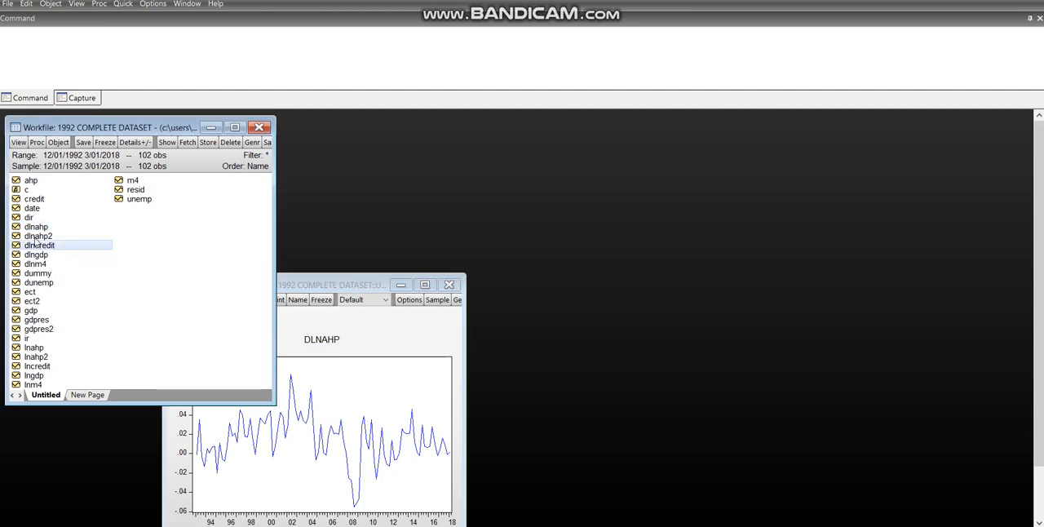
{"action": "right_click", "coordinate": [36, 241]}
{"action": "left_click", "coordinate": [44, 247]}
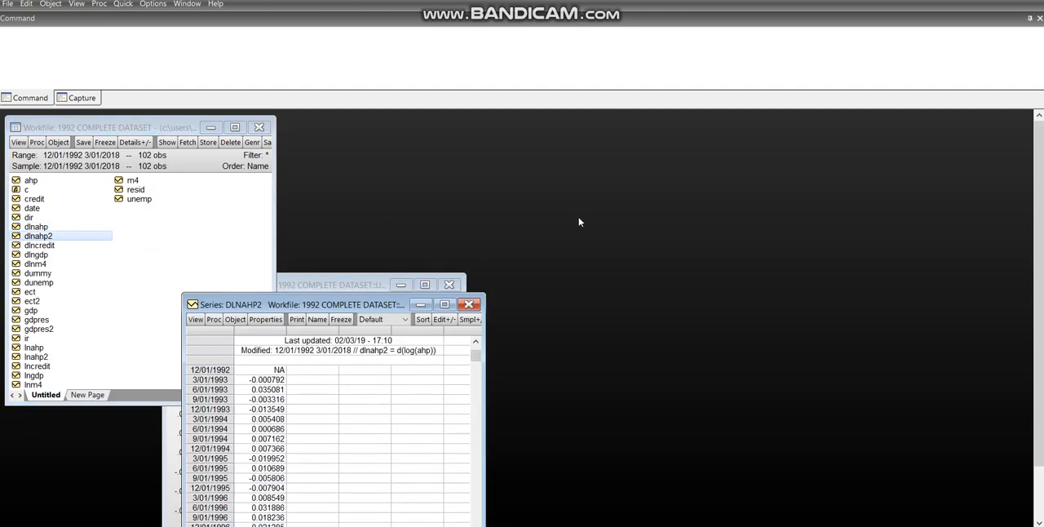
{"action": "left_click_drag", "start_coordinate": [336, 302], "coordinate": [764, 155]}
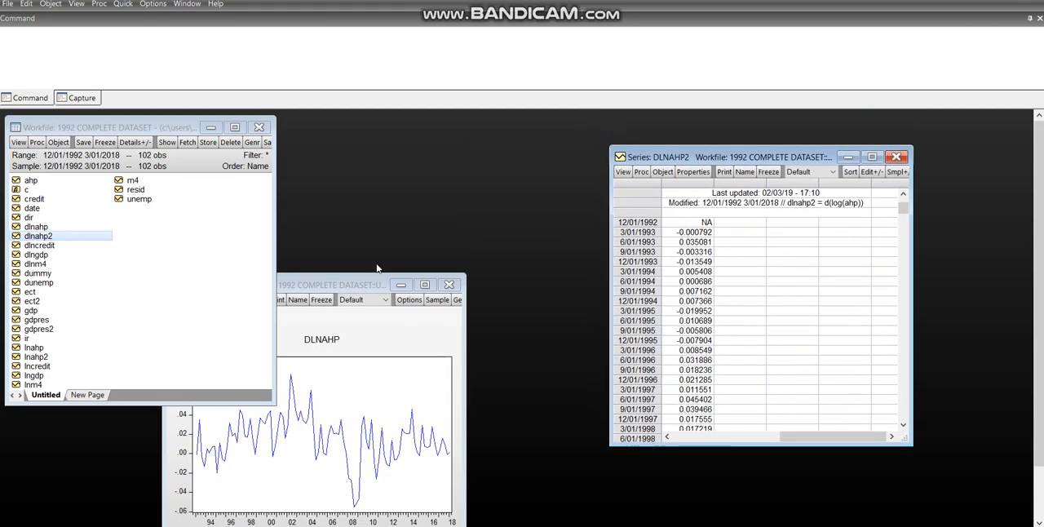
{"action": "left_click_drag", "start_coordinate": [367, 288], "coordinate": [472, 152]}
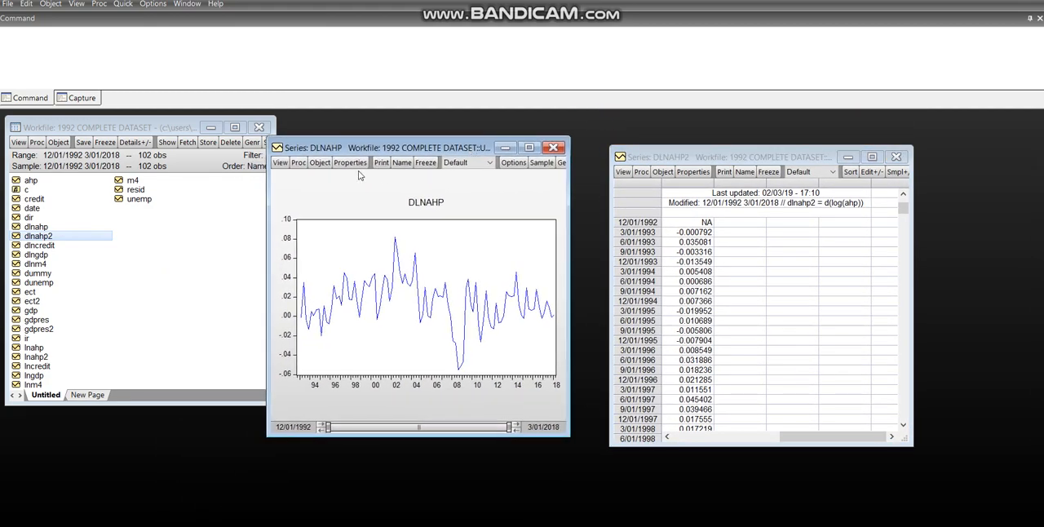
View dlnahp as a spreadsheet to check it against dlnahp2, and return it to a basic Line & Symbol graph of raw data
{"action": "left_click", "coordinate": [282, 163]}
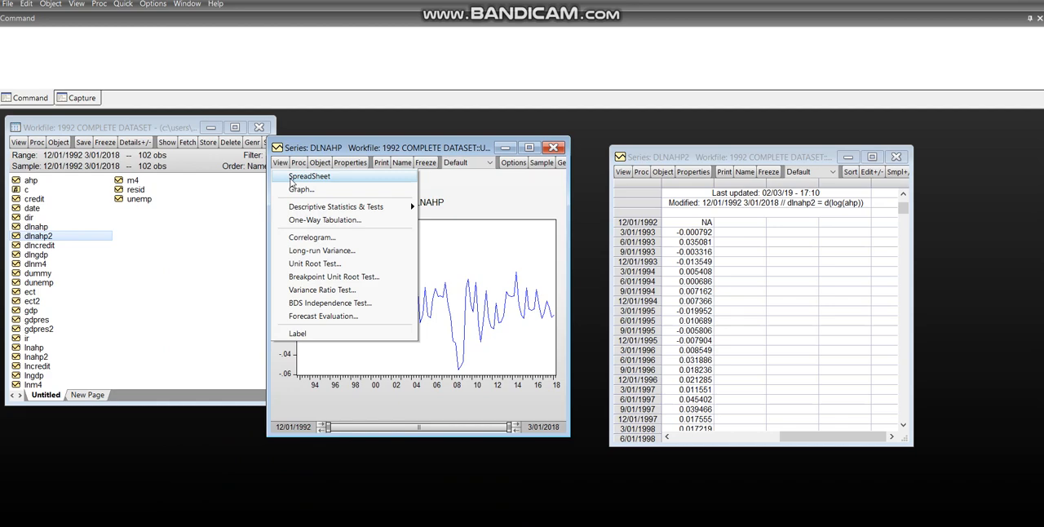
{"action": "left_click", "coordinate": [291, 177]}
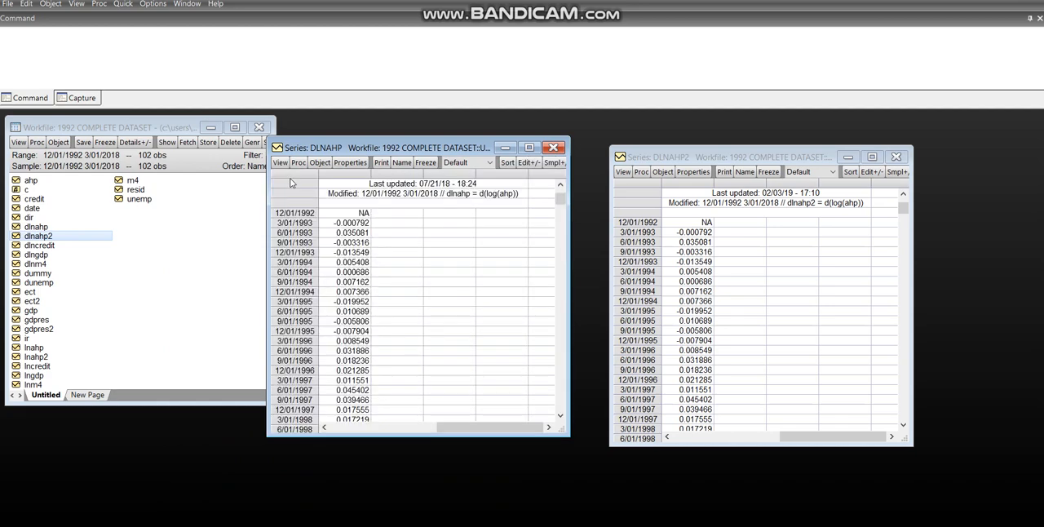
{"action": "left_click", "coordinate": [280, 162]}
{"action": "left_click", "coordinate": [292, 190]}
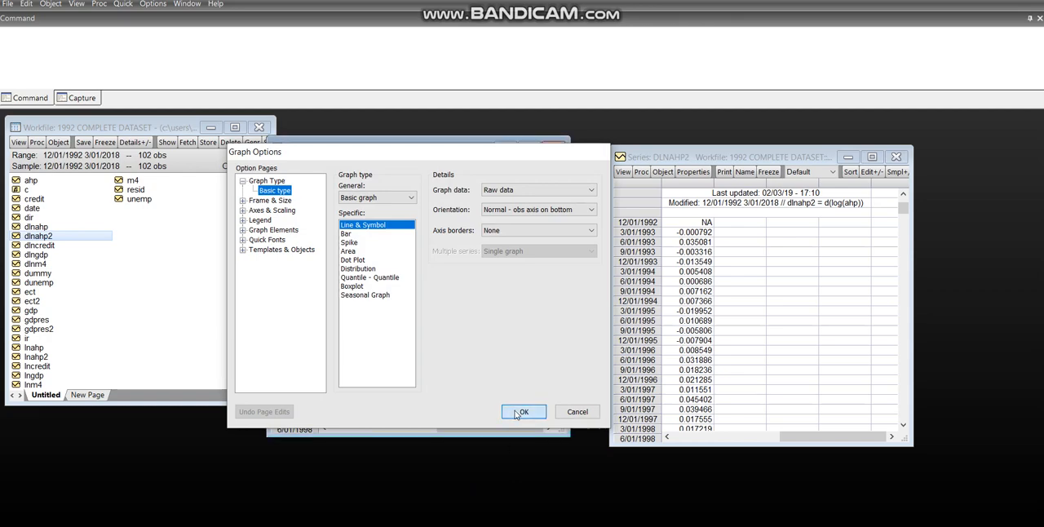
{"action": "left_click", "coordinate": [523, 412]}
Plot dlnahp2 as a basic Line & Symbol graph of raw data beside dlnahp for comparison, and close both series windows
{"action": "left_click", "coordinate": [625, 171]}
{"action": "left_click", "coordinate": [625, 172]}
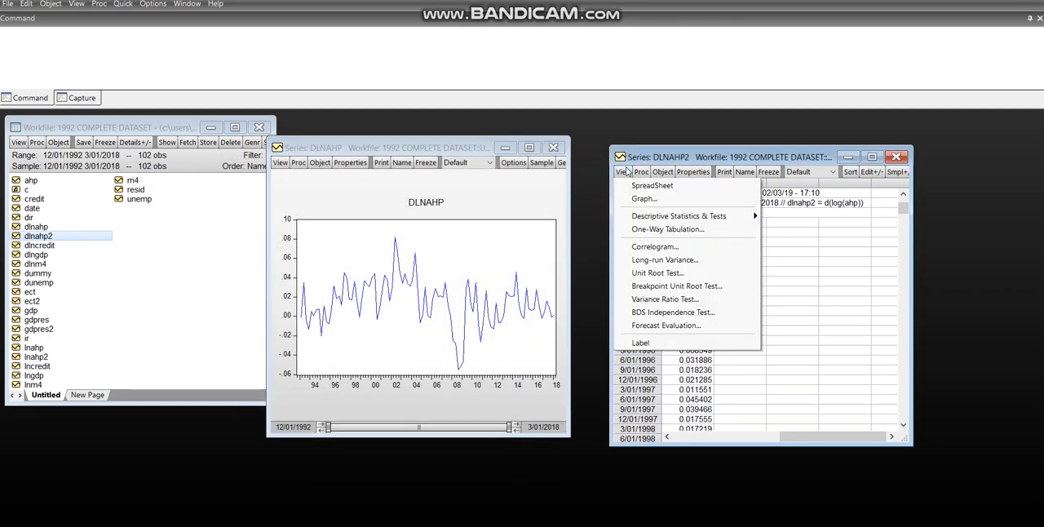
{"action": "left_click", "coordinate": [635, 199]}
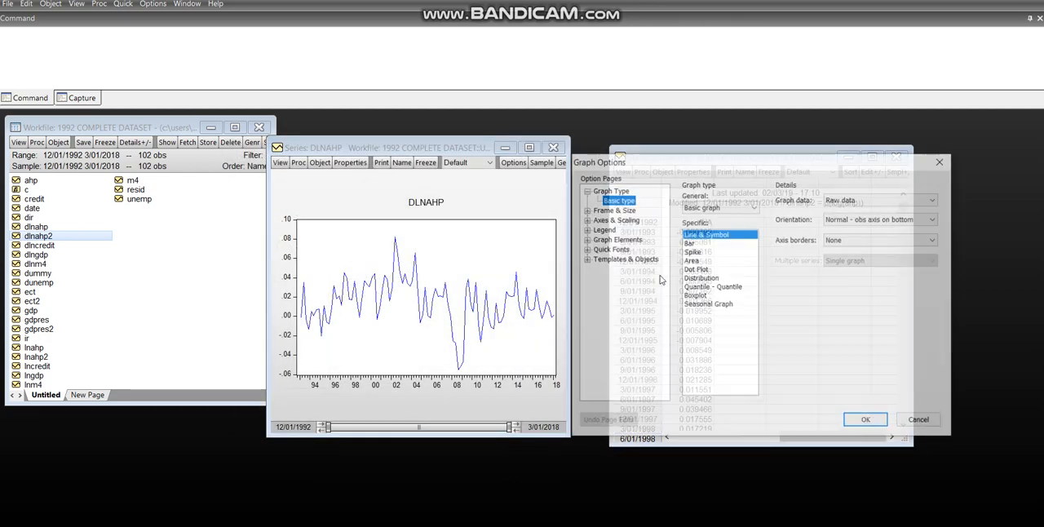
{"action": "left_click", "coordinate": [872, 420]}
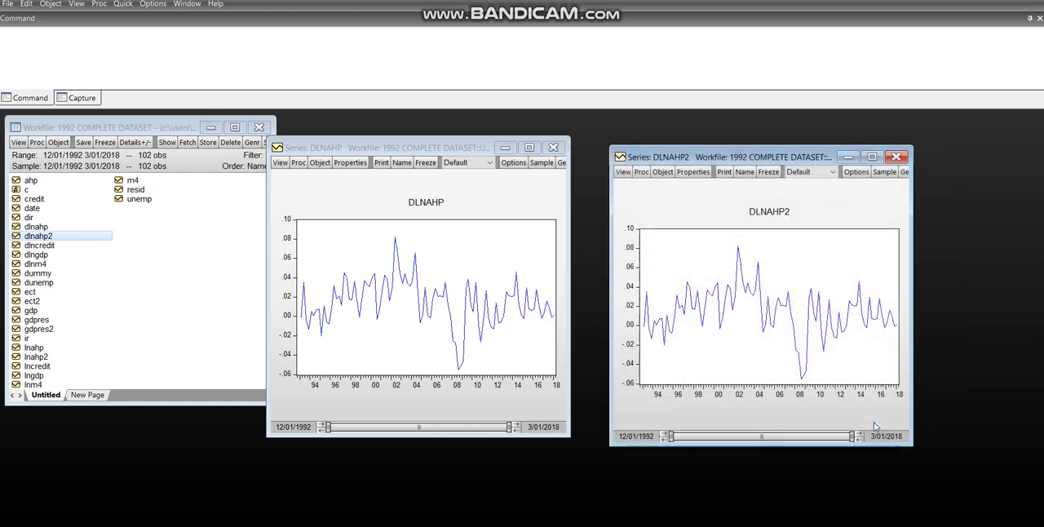
{"action": "left_click", "coordinate": [896, 156]}
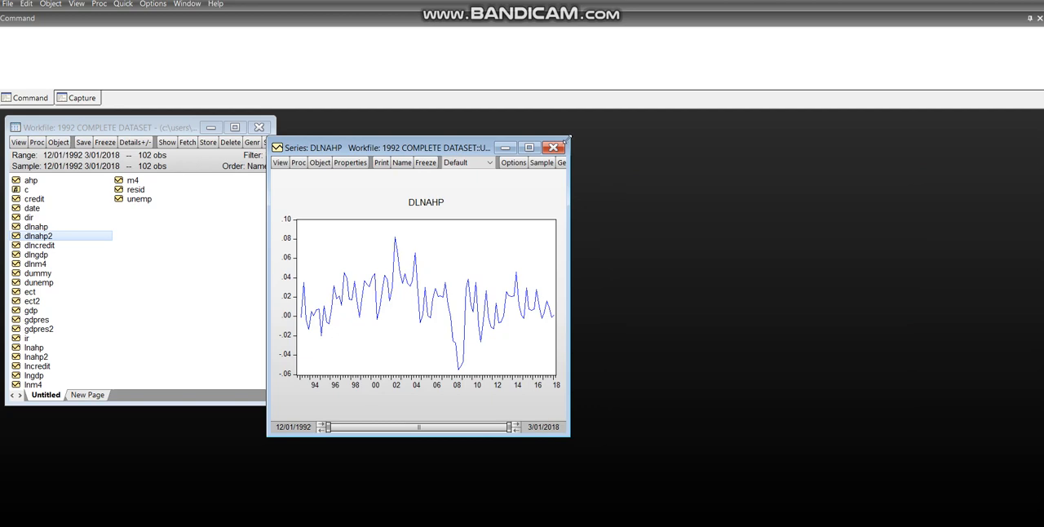
{"action": "left_click", "coordinate": [554, 148]}
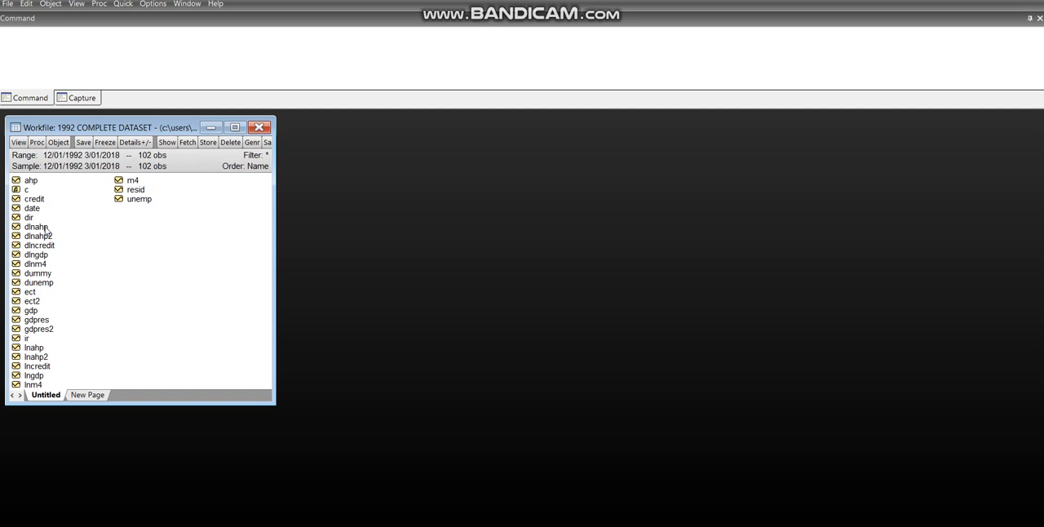
Open dlnahp and dlnahp2 together as a group and move the group window clear of the workfile
{"action": "left_click", "coordinate": [47, 228]}
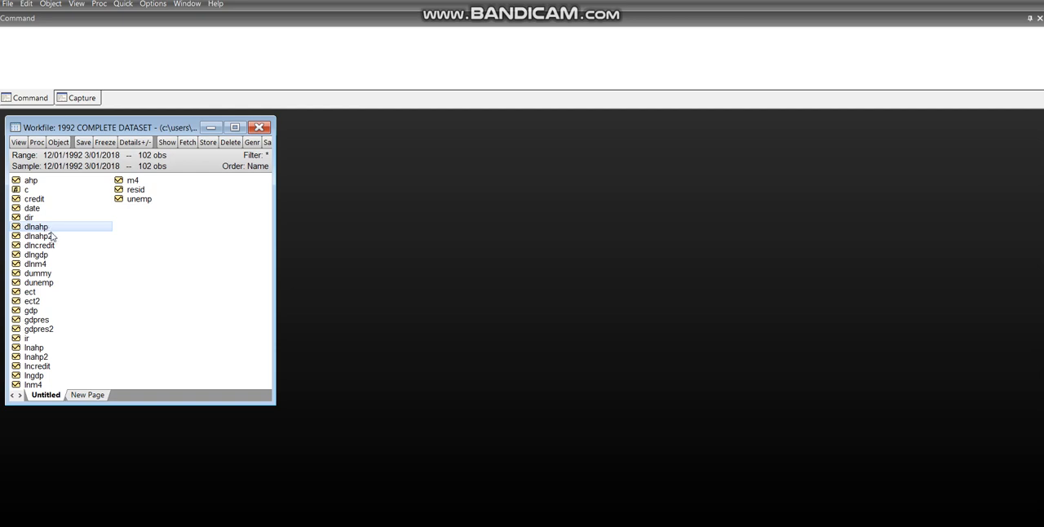
{"action": "left_click", "coordinate": [46, 237], "text": "ctrl"}
{"action": "right_click", "coordinate": [60, 234]}
{"action": "mouse_move", "coordinate": [72, 238]}
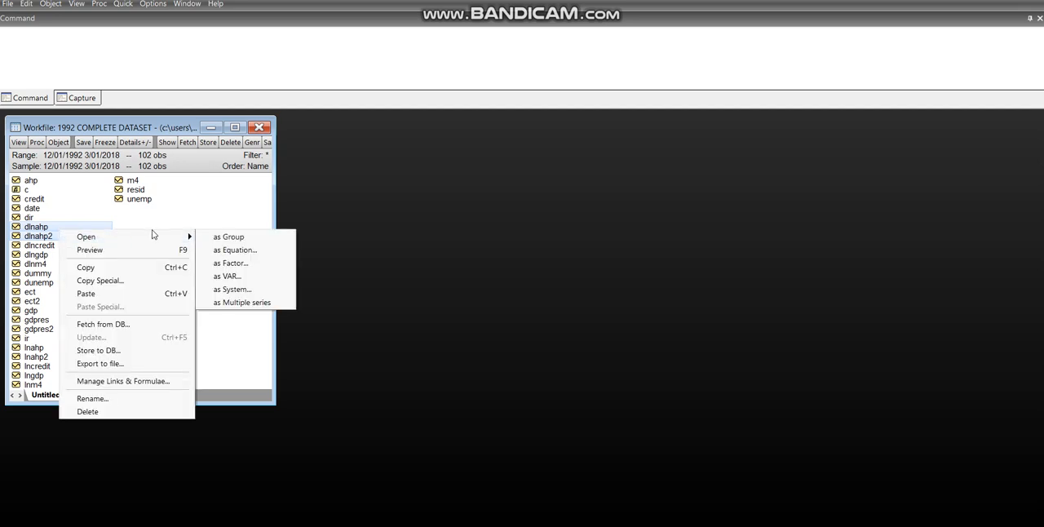
{"action": "left_click", "coordinate": [222, 237]}
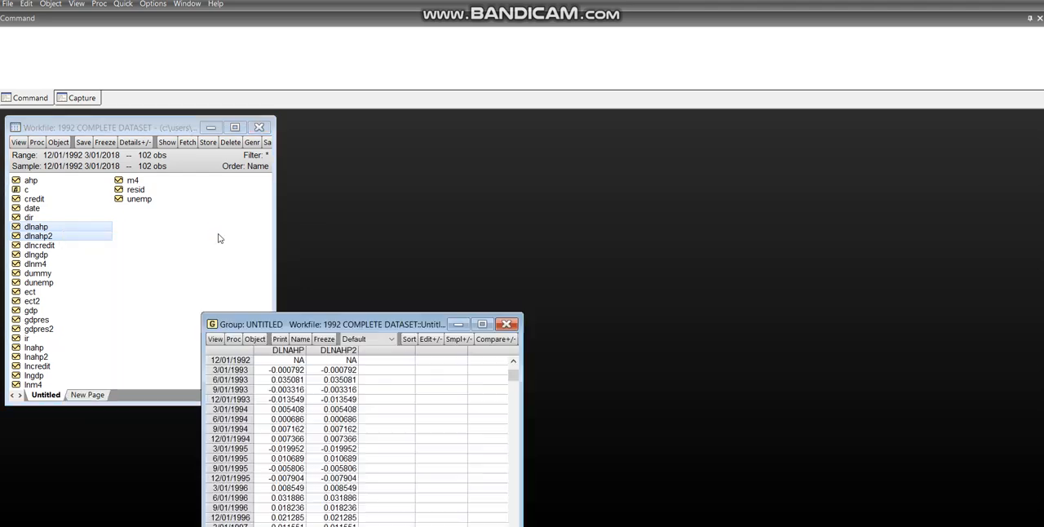
{"action": "left_click_drag", "start_coordinate": [294, 330], "coordinate": [390, 158]}
Plot the dlnahp and dlnahp2 group as a basic Line & Symbol graph of raw data, with both series in a single graph
{"action": "left_click", "coordinate": [312, 167]}
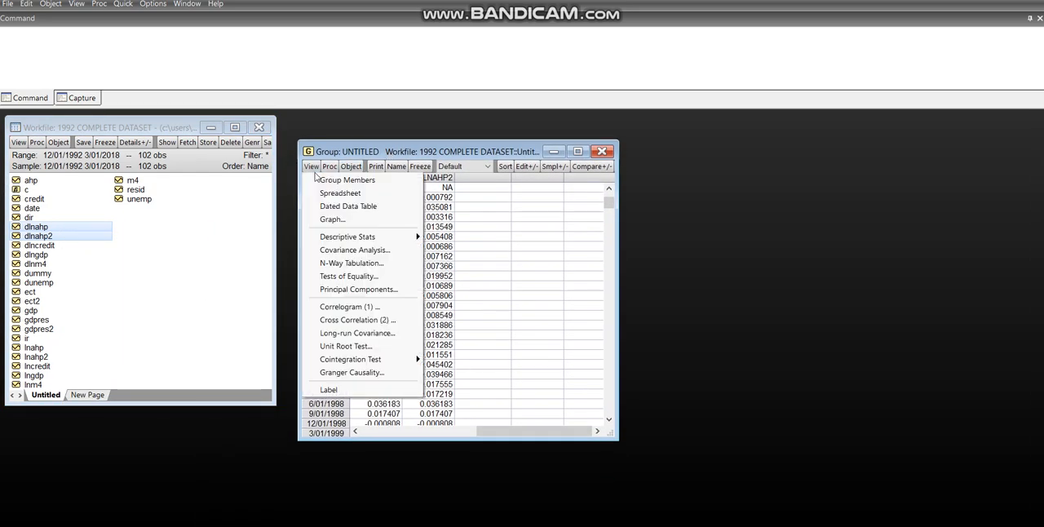
{"action": "left_click", "coordinate": [331, 219]}
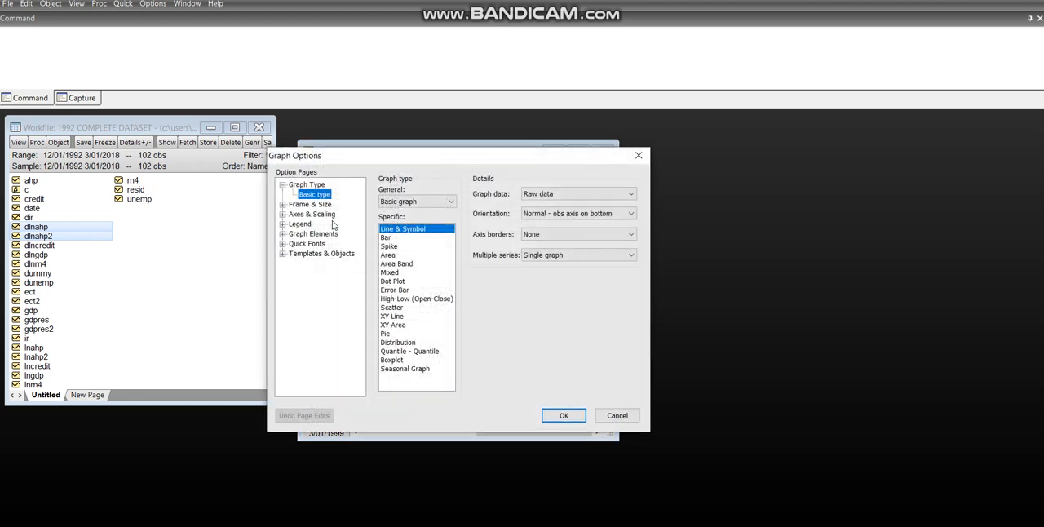
{"action": "left_click", "coordinate": [562, 415]}
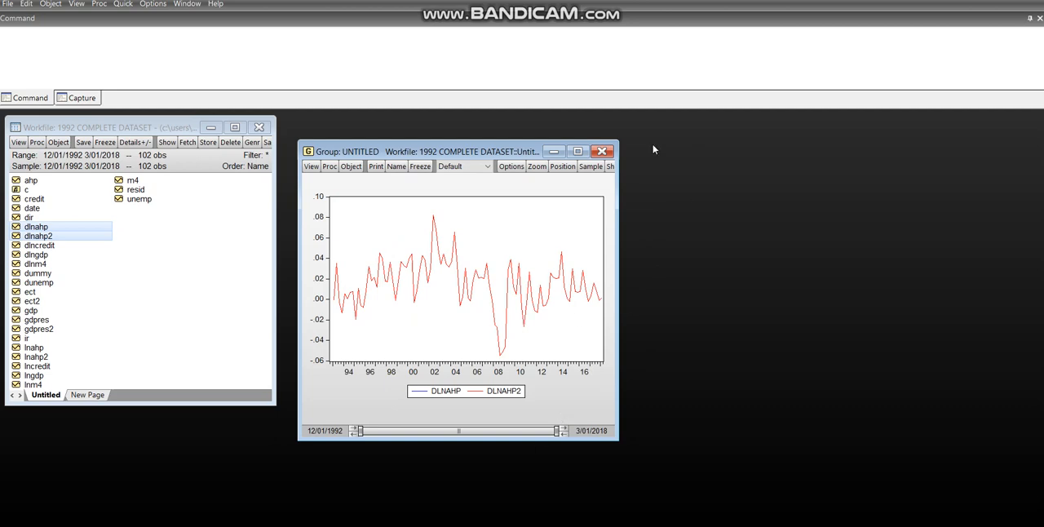
Close the group graph, deleting the untitled group, and clear the series selection in the workfile
{"action": "left_click", "coordinate": [602, 152]}
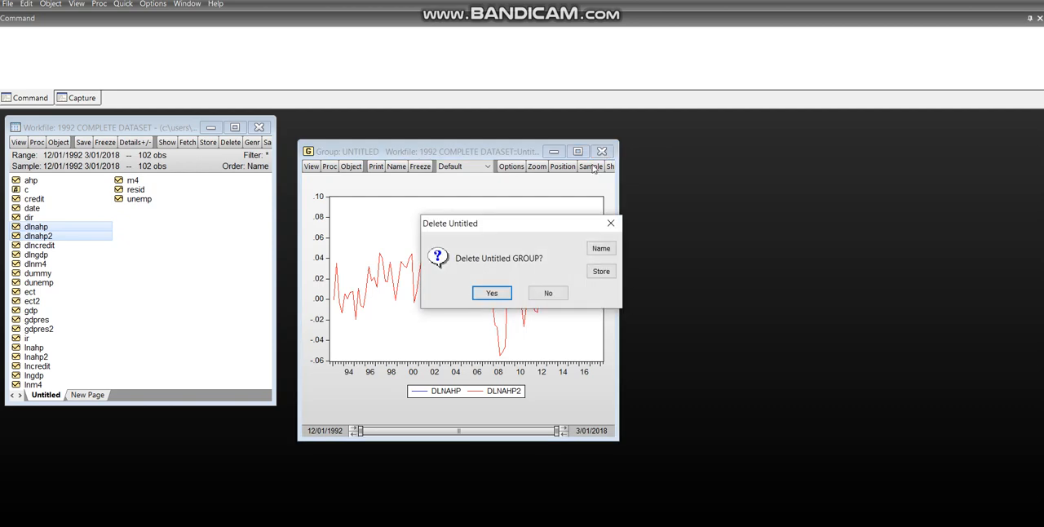
{"action": "left_click", "coordinate": [490, 292]}
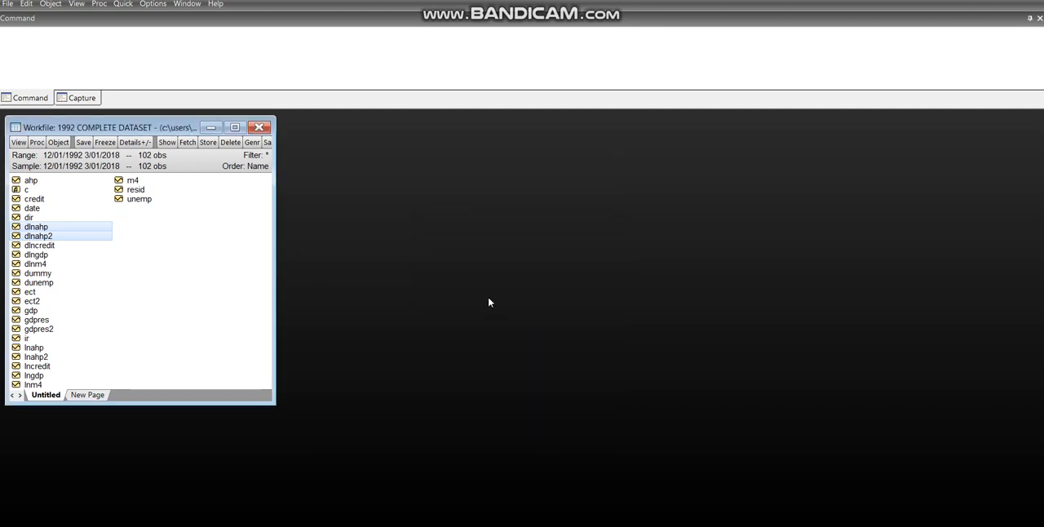
{"action": "left_click", "coordinate": [146, 257]}
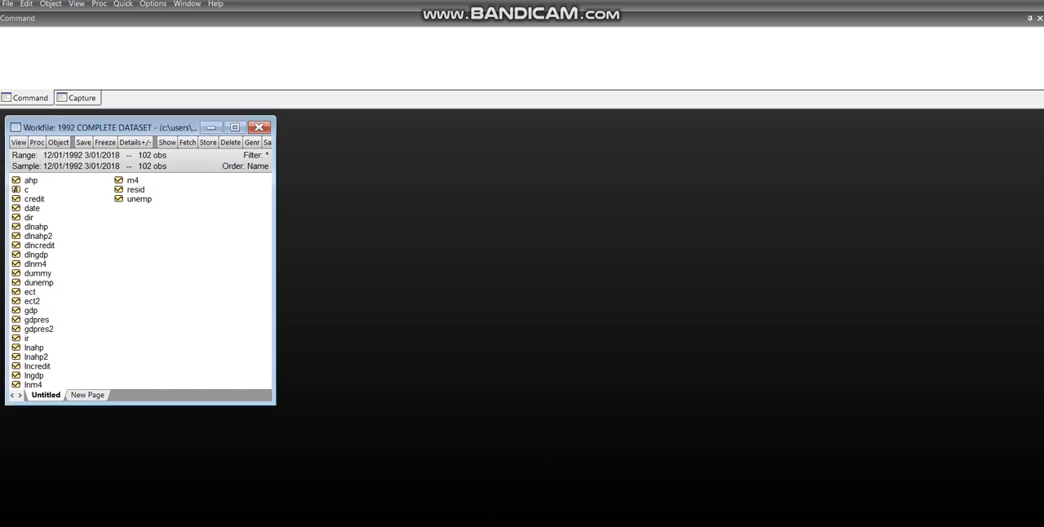
Switch to the PowerPoint slide on calculating returns for Asset X and highlight the log-difference formula for review
{"action": "mouse_move", "coordinate": [487, 526]}
{"action": "left_click", "coordinate": [539, 511]}
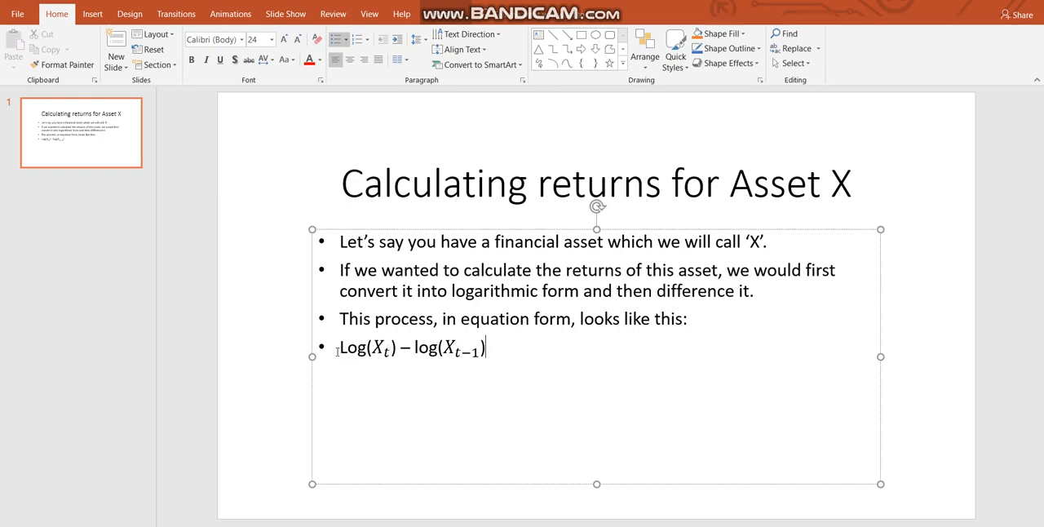
{"action": "left_click_drag", "start_coordinate": [337, 349], "coordinate": [490, 349]}
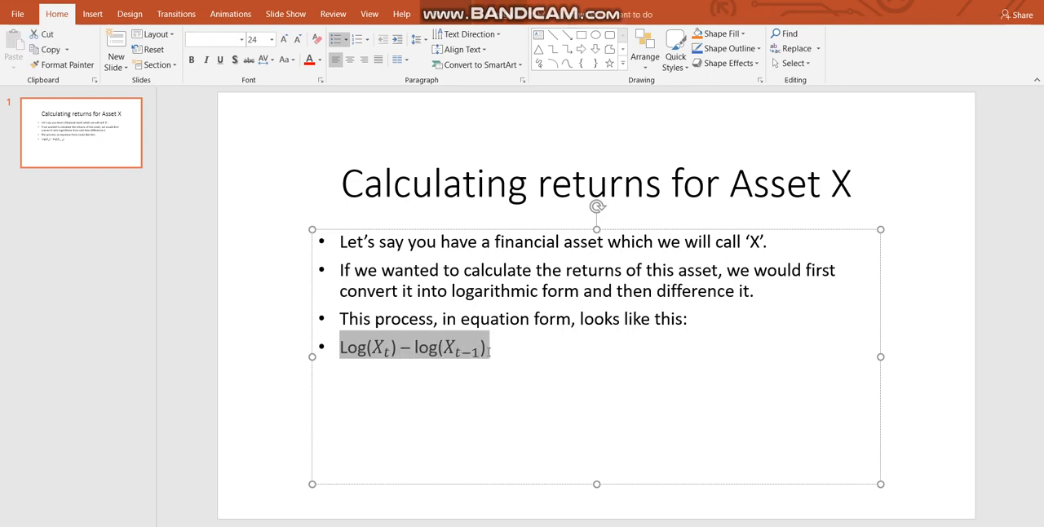
{"action": "left_click", "coordinate": [552, 411]}
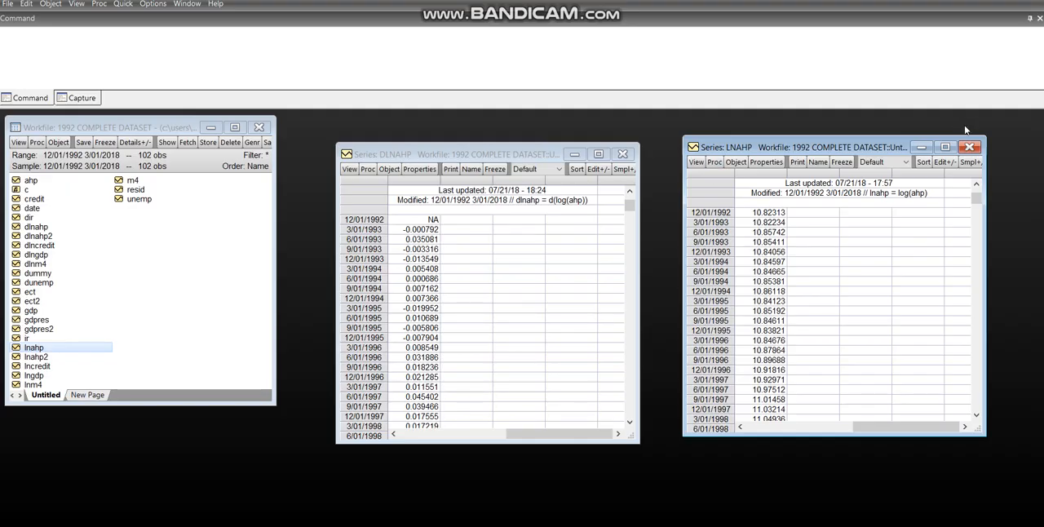
Close the open lnahp and dlnahp spreadsheet windows and clear the selection in the EViews workfile
{"action": "left_click", "coordinate": [971, 147]}
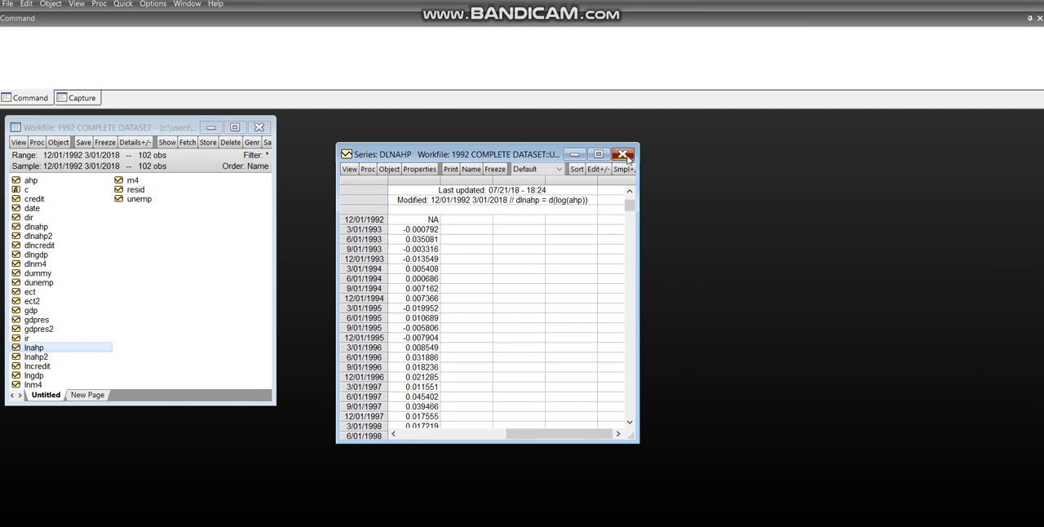
{"action": "left_click", "coordinate": [625, 155]}
{"action": "left_click", "coordinate": [208, 280]}
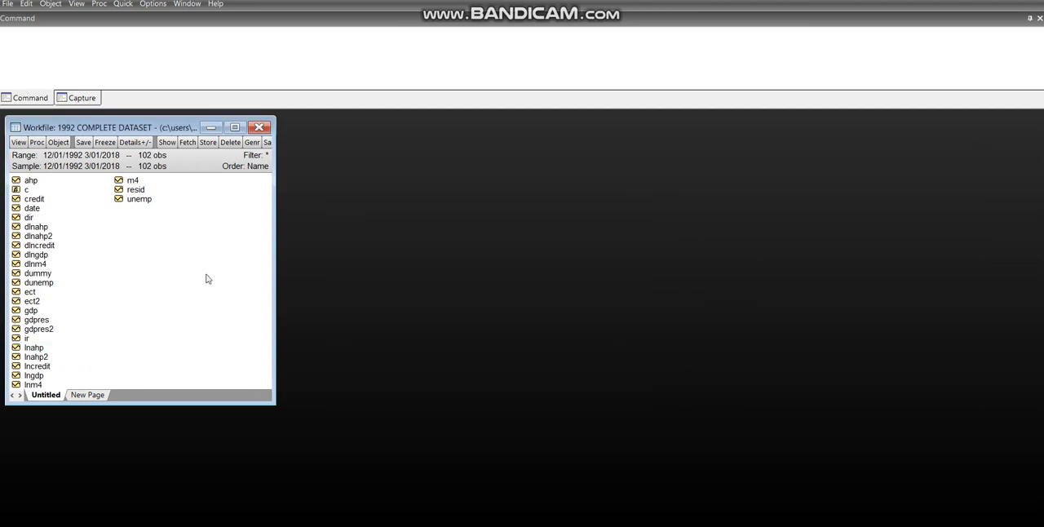
Open the dlnahp and lnahp spreadsheets and place their windows side by side, next to the workfile
{"action": "double_click", "coordinate": [39, 229]}
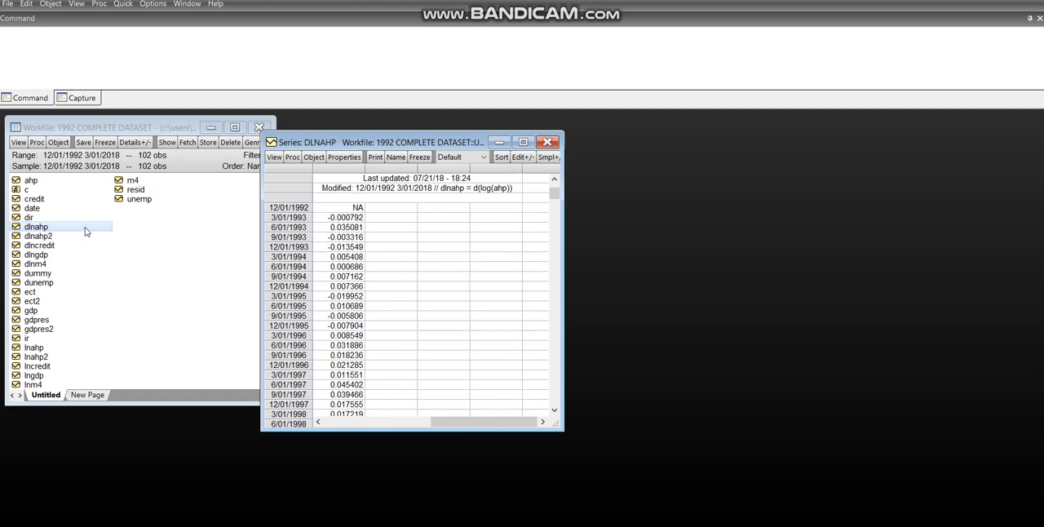
{"action": "left_click_drag", "start_coordinate": [332, 142], "coordinate": [379, 148]}
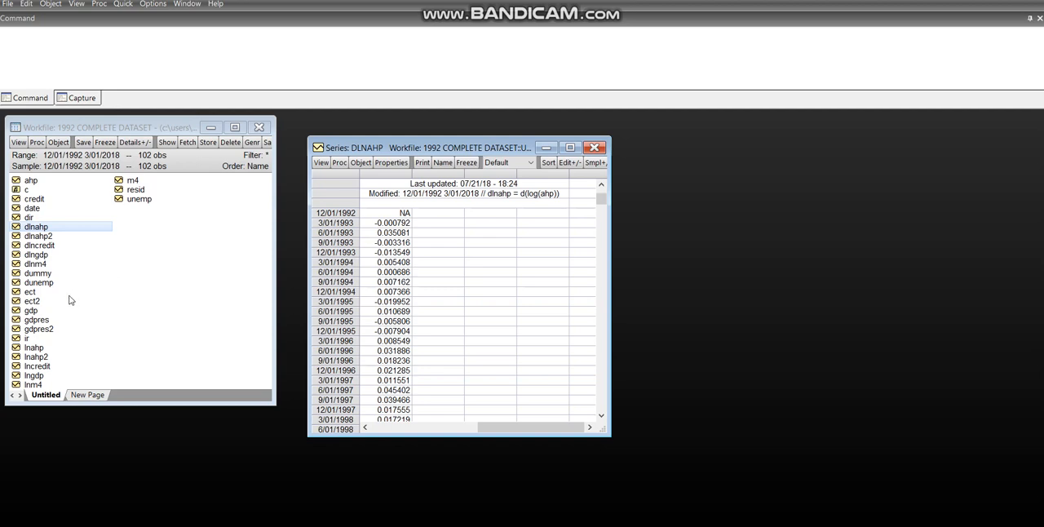
{"action": "double_click", "coordinate": [44, 349]}
{"action": "left_click_drag", "start_coordinate": [390, 166], "coordinate": [725, 153]}
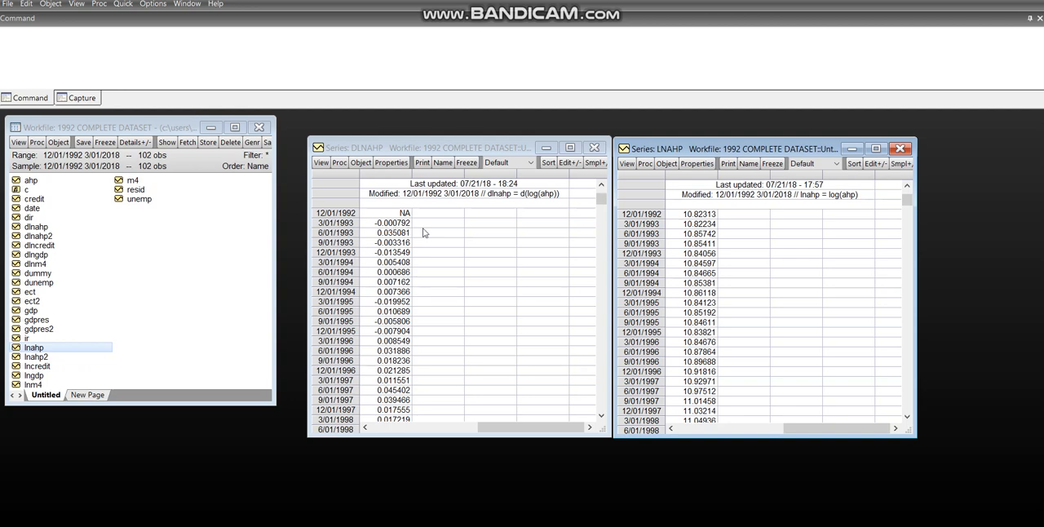
Compare the 12/01/1992 and 3/01/1993 values of lnahp with the 3/01/1993 value of dlnahp
{"action": "left_click", "coordinate": [706, 226]}
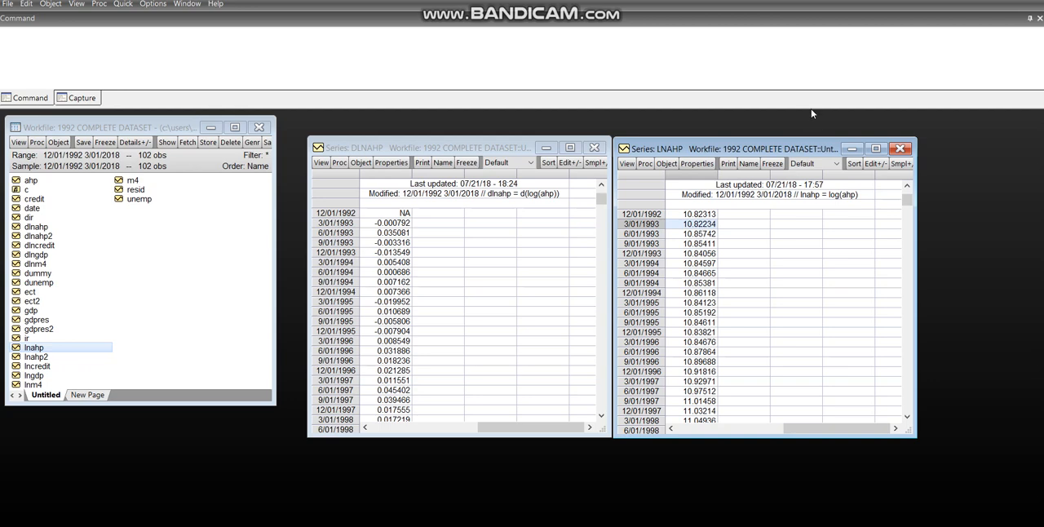
{"action": "left_click", "coordinate": [694, 216]}
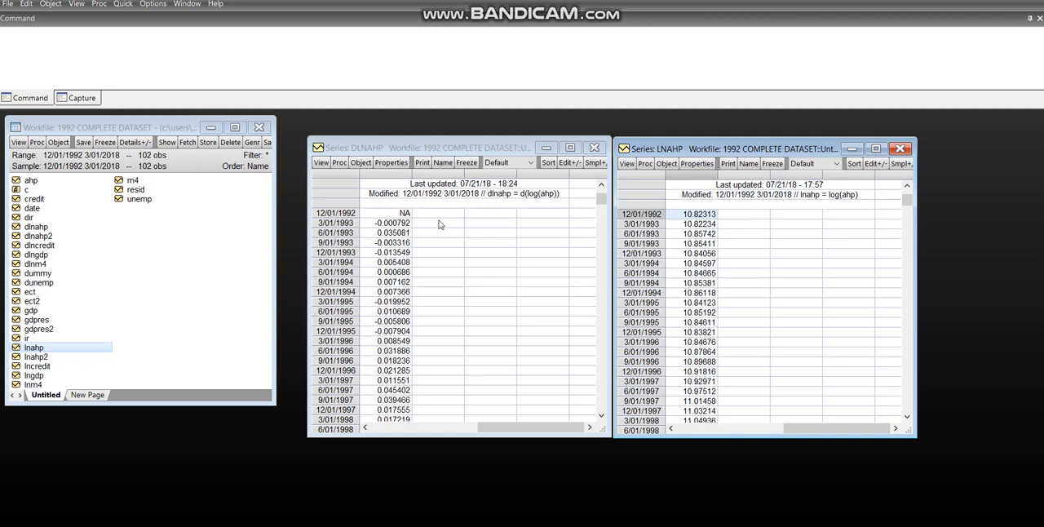
{"action": "left_click", "coordinate": [409, 225]}
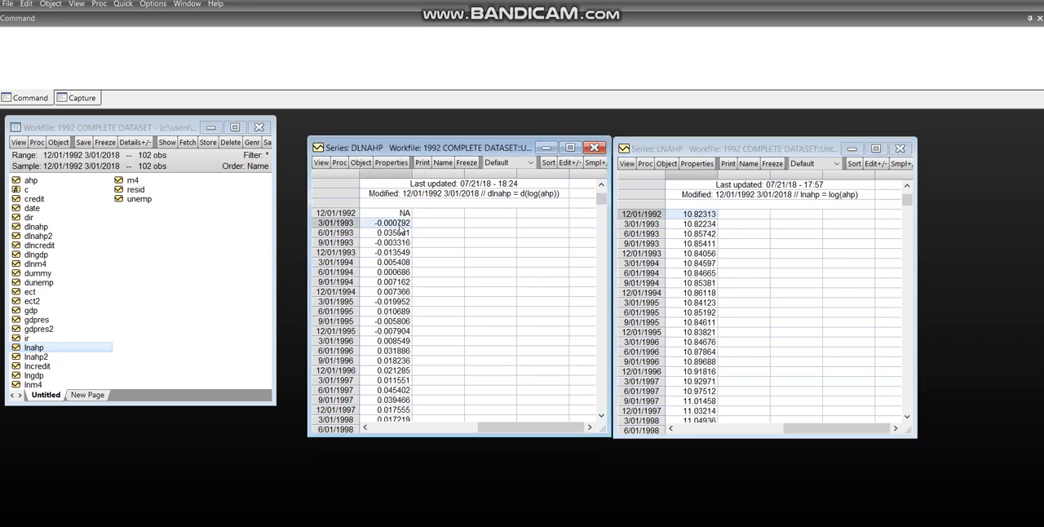
{"action": "left_click", "coordinate": [965, 0]}
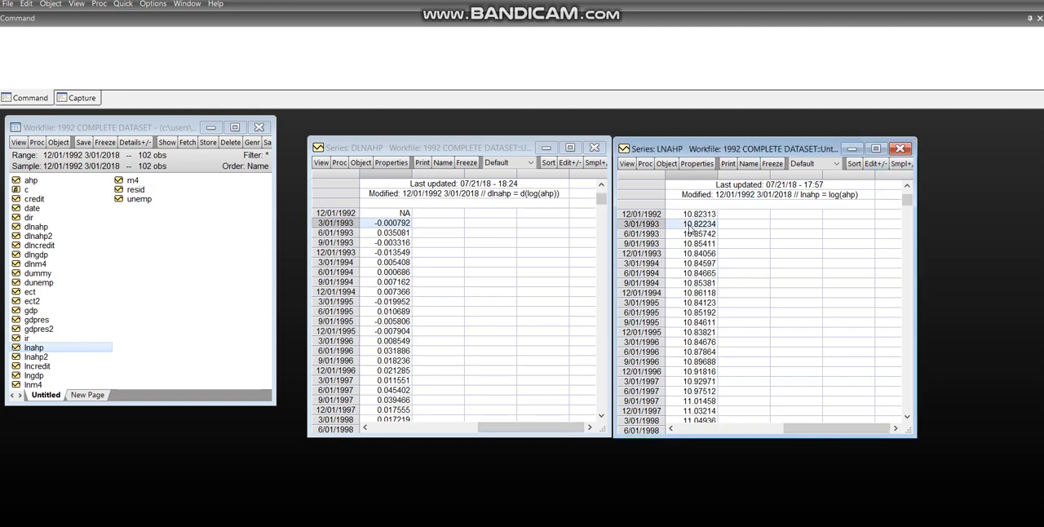
Switch to Presentation1 in PowerPoint to review the worked example of the log difference, and return to EViews
{"action": "mouse_move", "coordinate": [505, 522]}
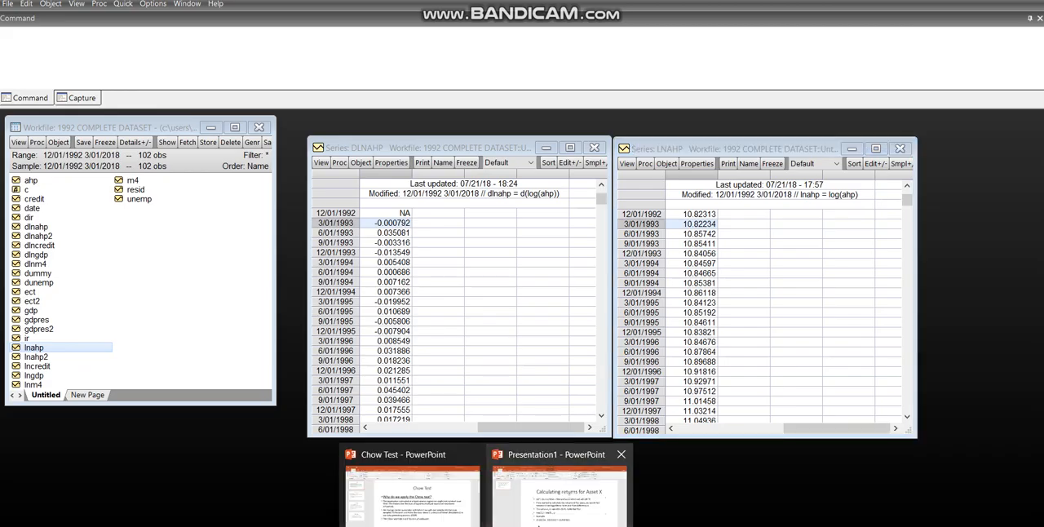
{"action": "left_click", "coordinate": [559, 490]}
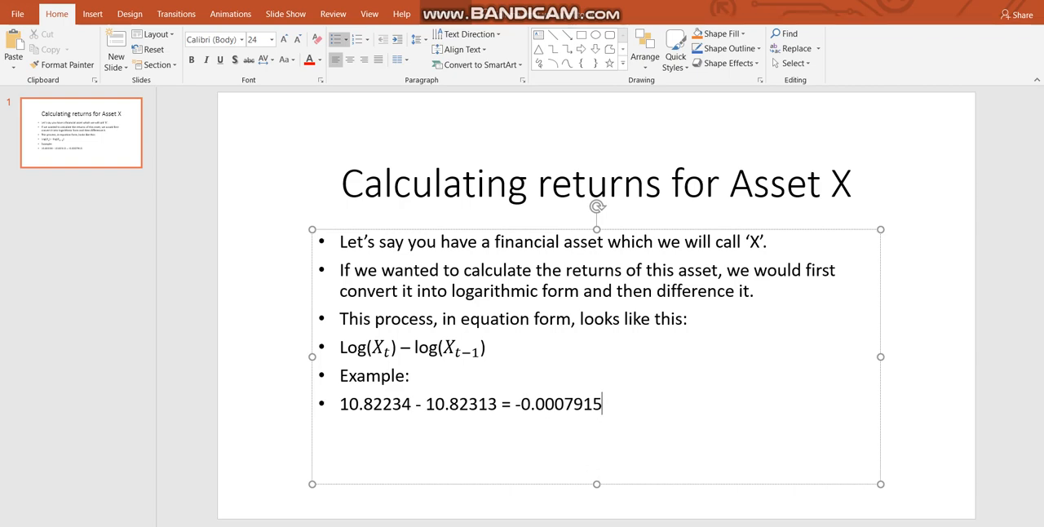
{"action": "left_click", "coordinate": [618, 526]}
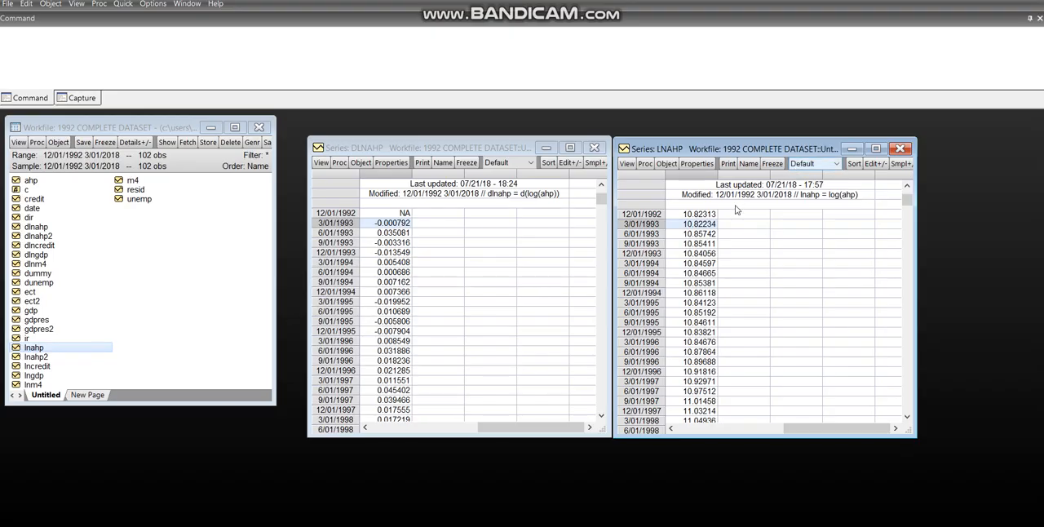